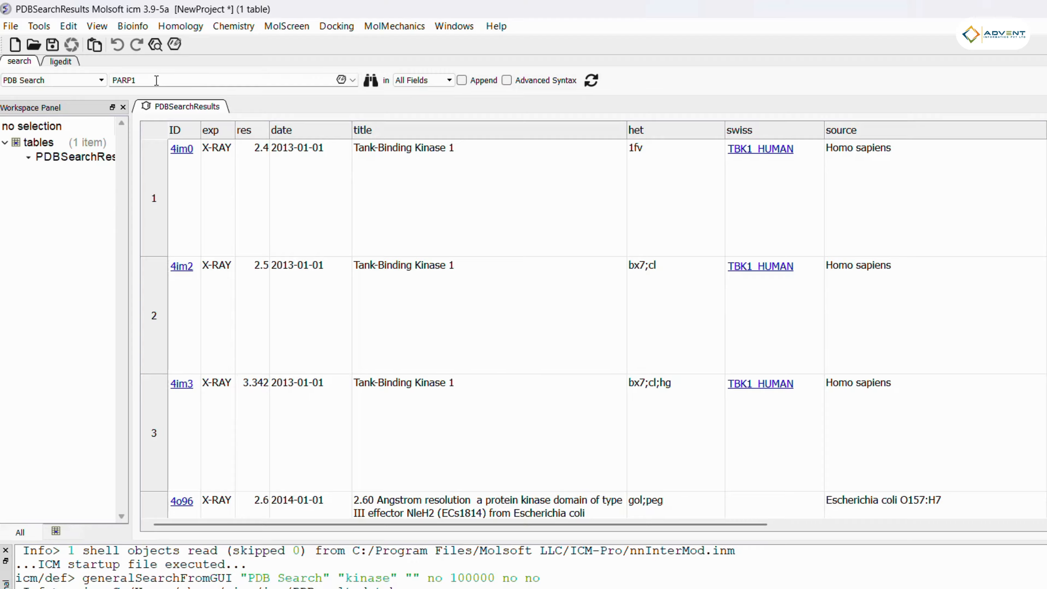
# Step: Run a PDB search for PARP1 and hide the terminal panel
pyautogui.click(370, 83)
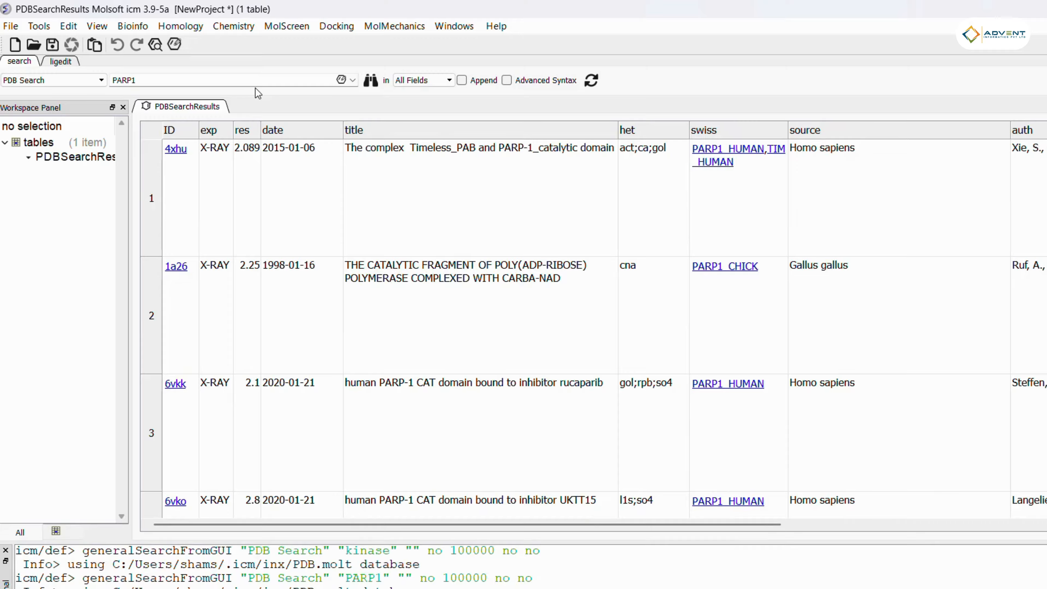
pyautogui.click(5, 550)
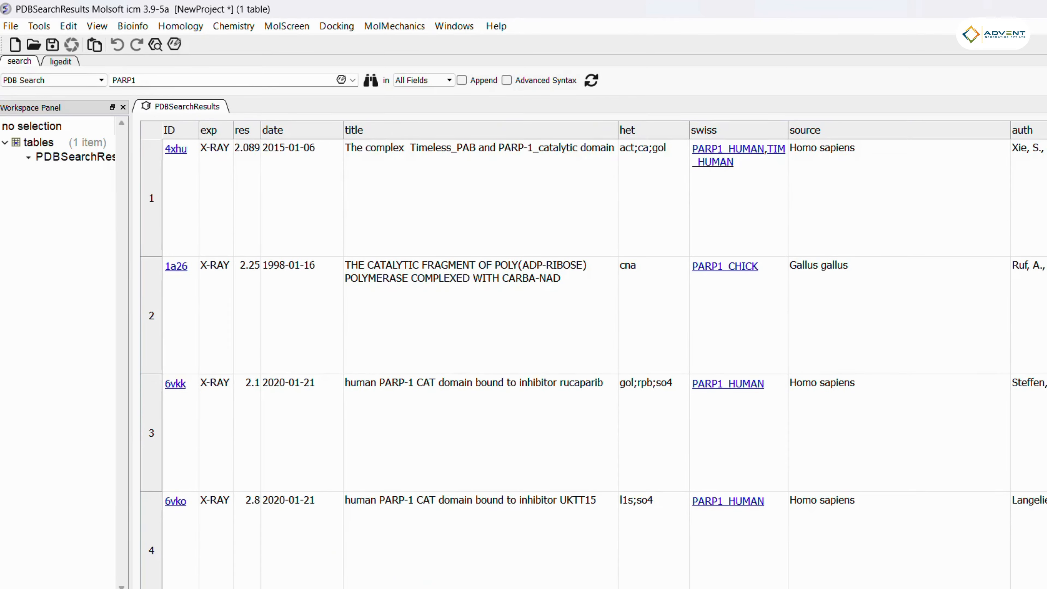
pyautogui.hscroll(10, 604, 355)
pyautogui.hscroll(-10, 604, 354)
# Step: Sort the search results by ID and then by resolution in ascending order
pyautogui.click(174, 131)
pyautogui.click(169, 129)
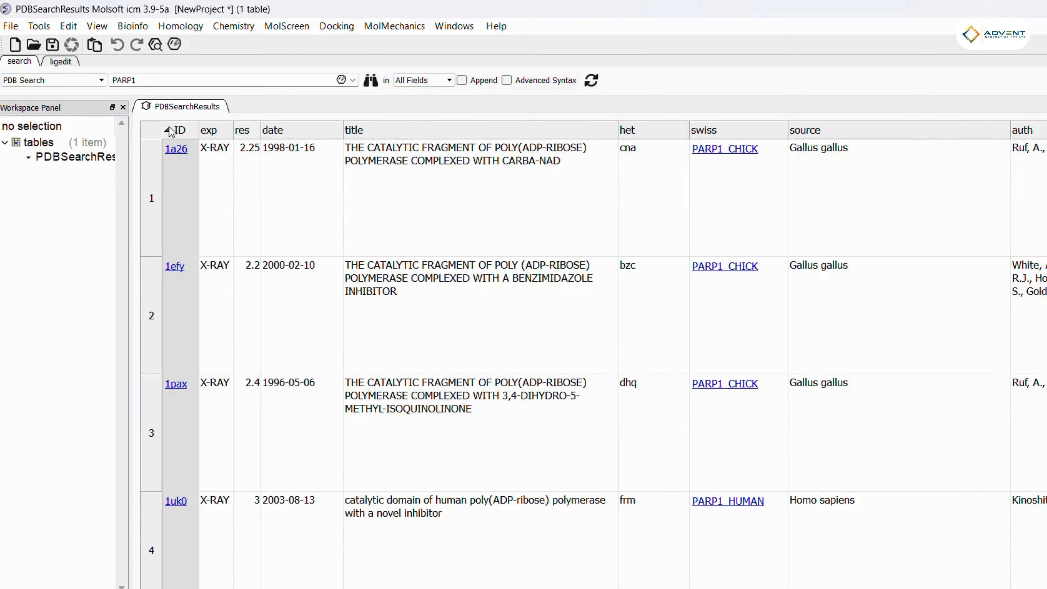
pyautogui.click(215, 130)
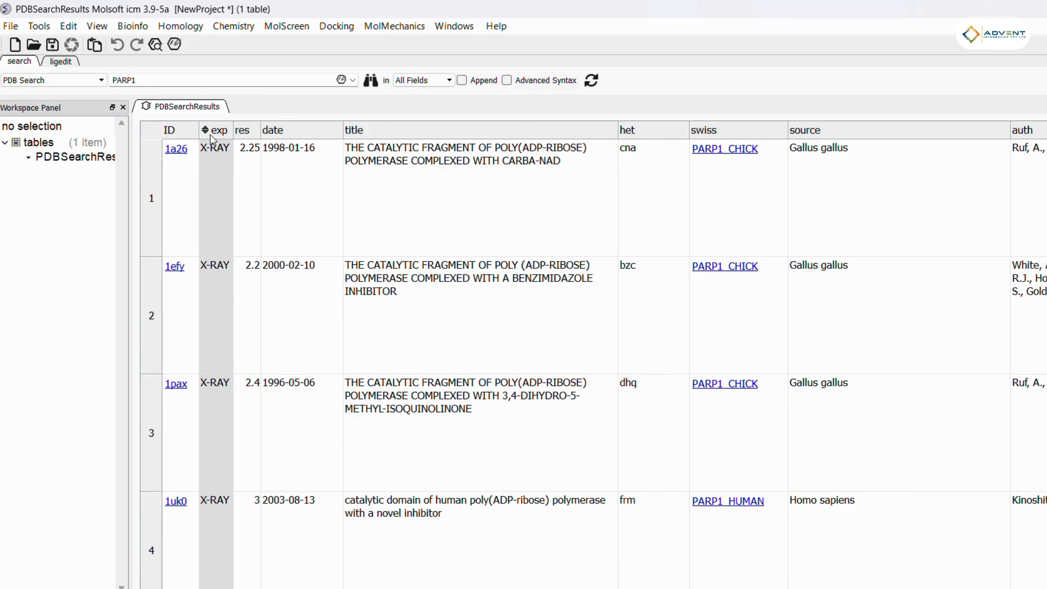
pyautogui.click(243, 131)
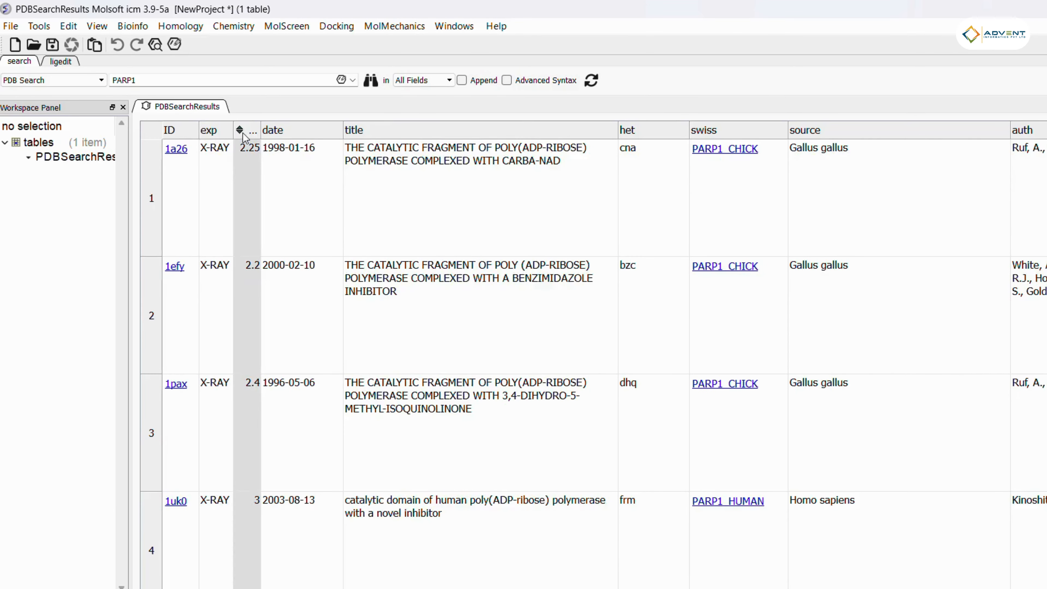
pyautogui.doubleClick(260, 129)
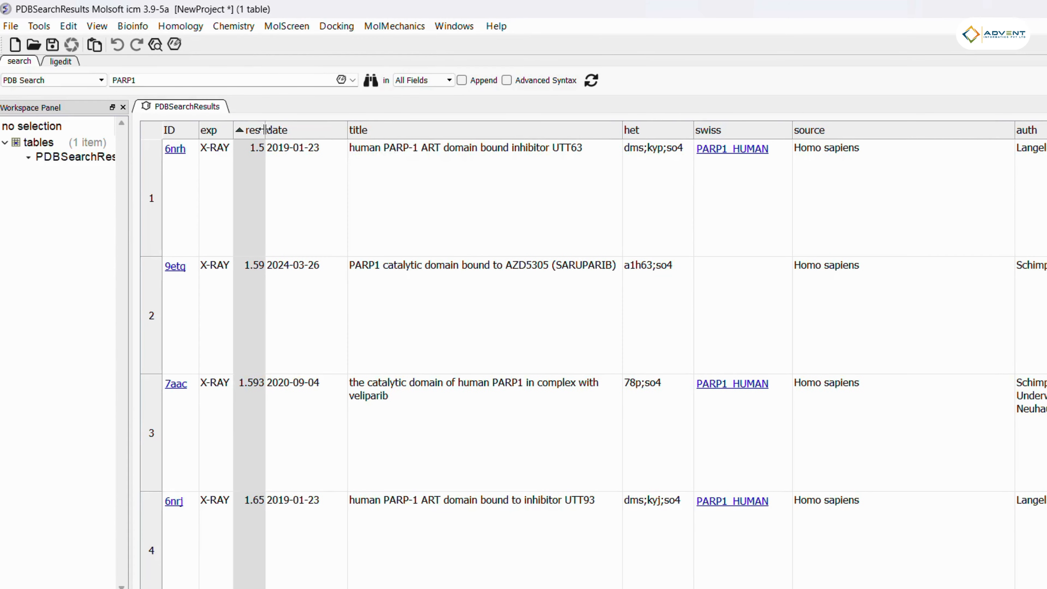
# Step: Filter the exp column to keep only X-RAY entries, excluding ELECTRON MICROSCOPY and NMR
pyautogui.click(185, 133)
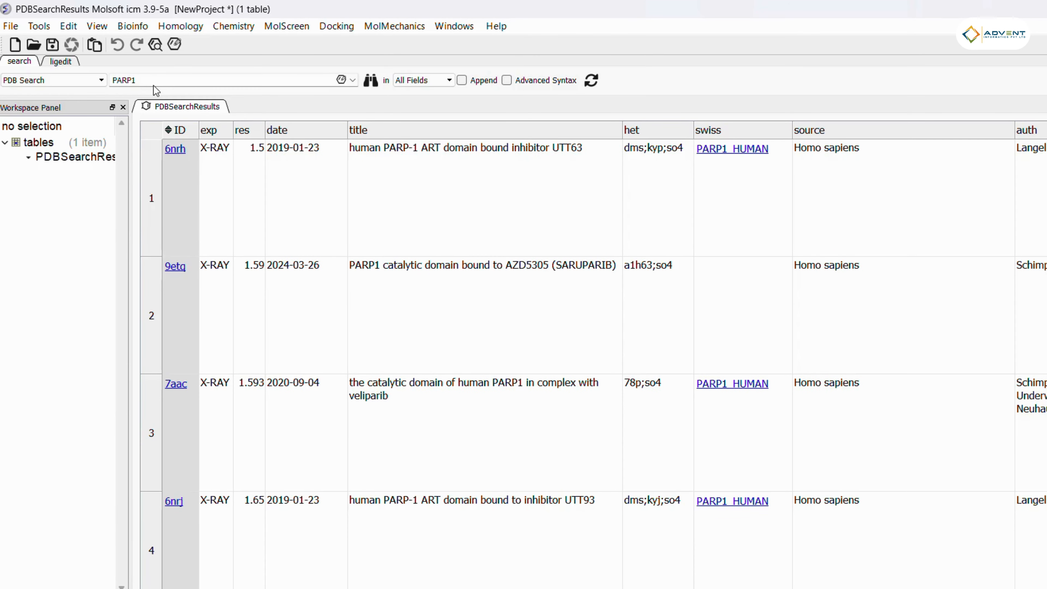
pyautogui.click(218, 131)
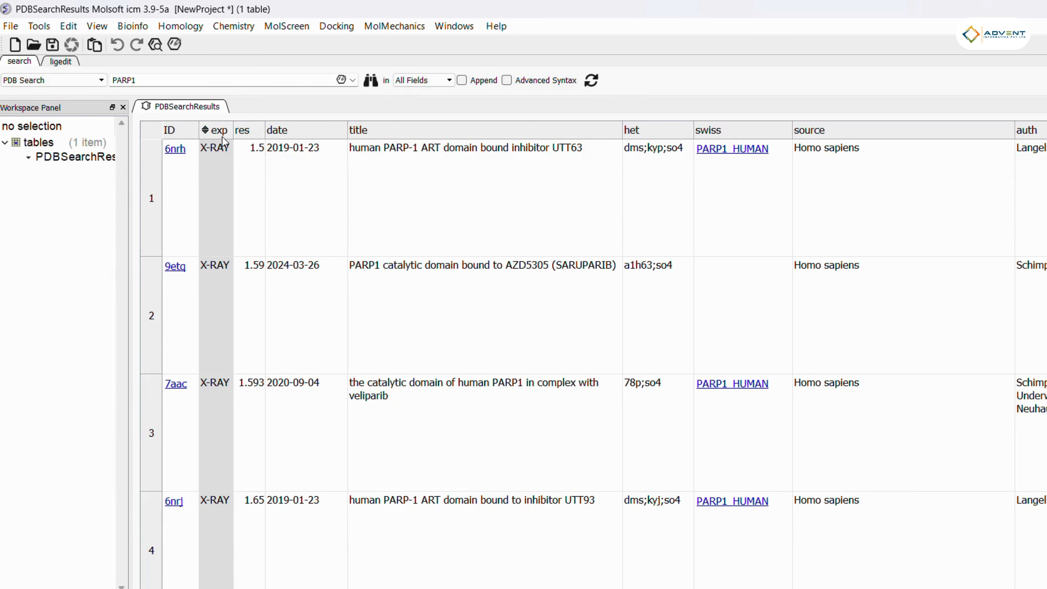
pyautogui.click(923, 130)
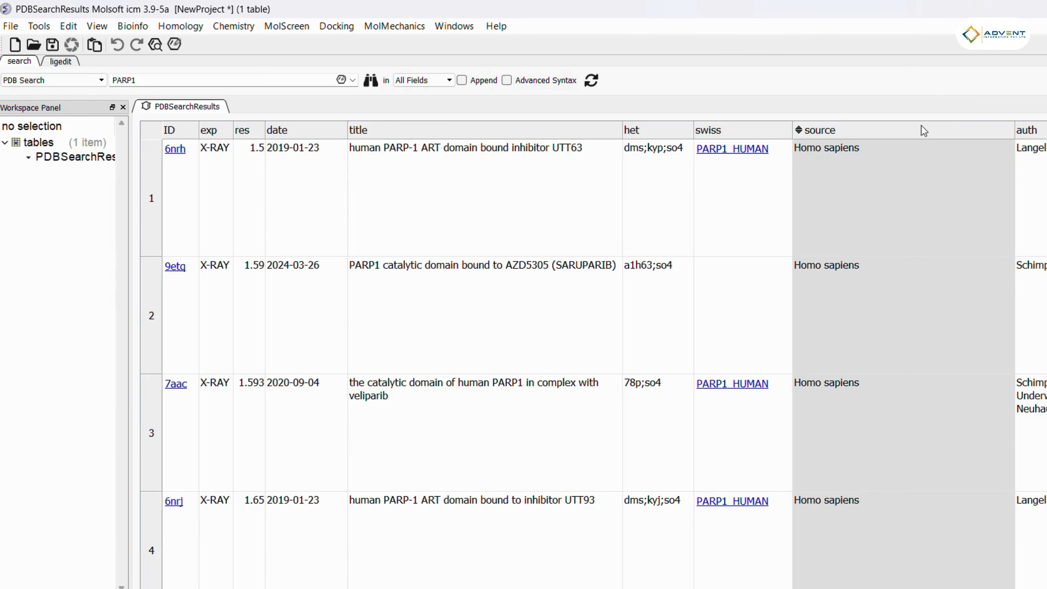
pyautogui.click(217, 130)
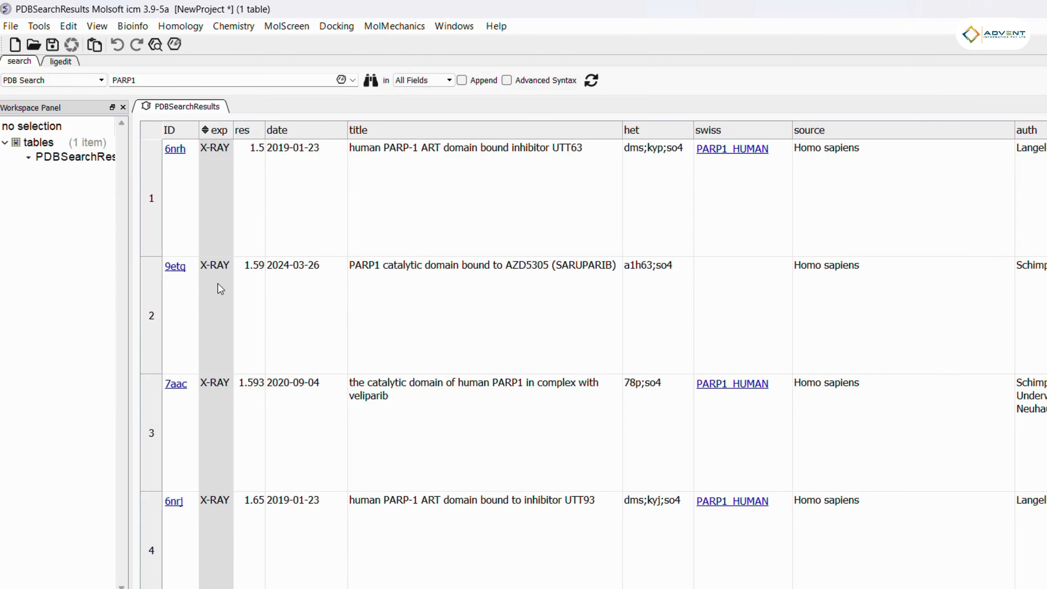
pyautogui.rightClick(217, 131)
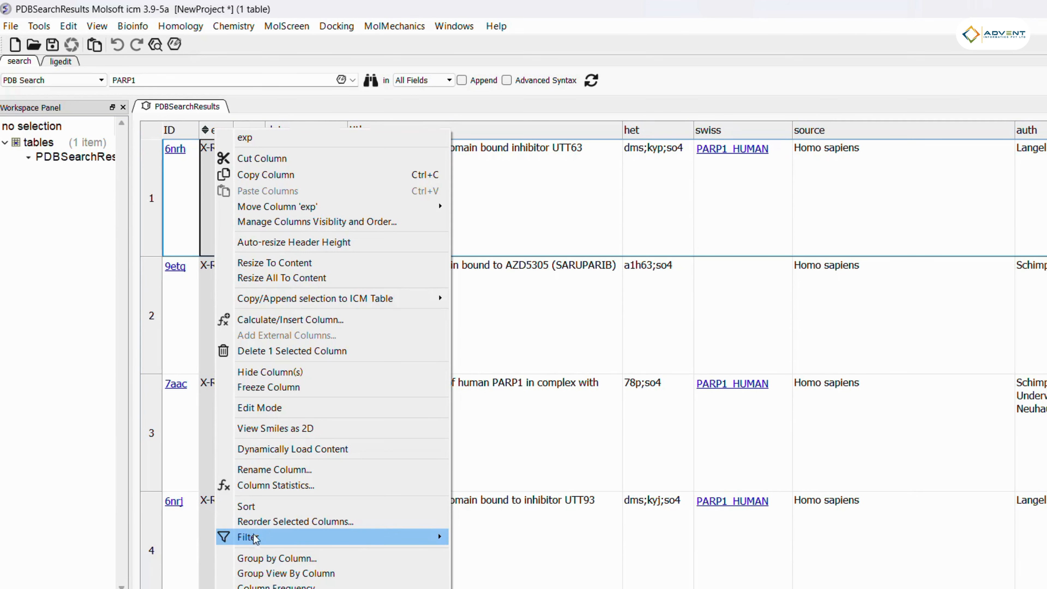
pyautogui.moveTo(256, 542)
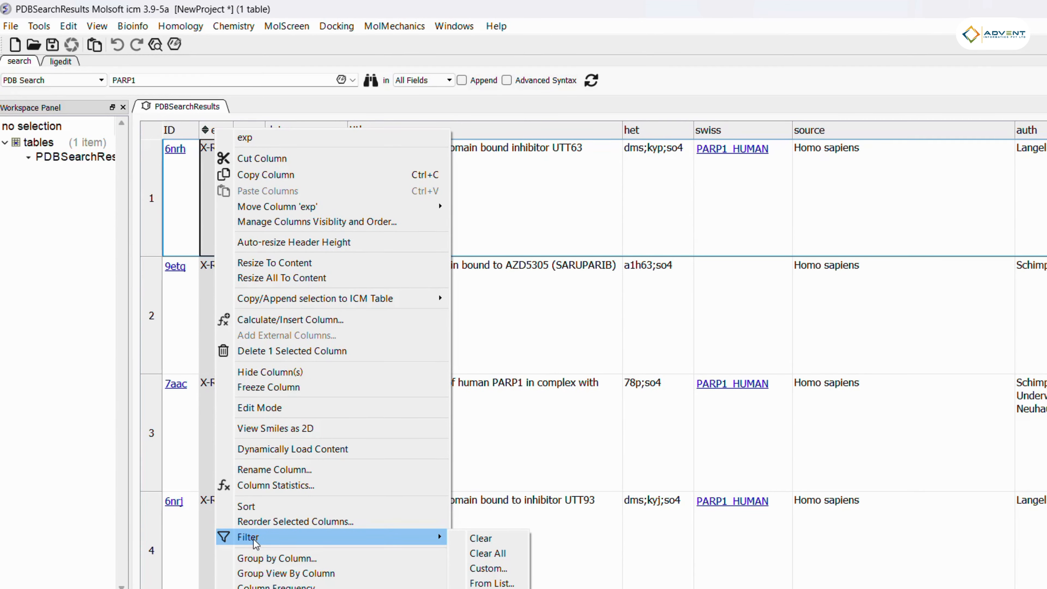
pyautogui.click(506, 584)
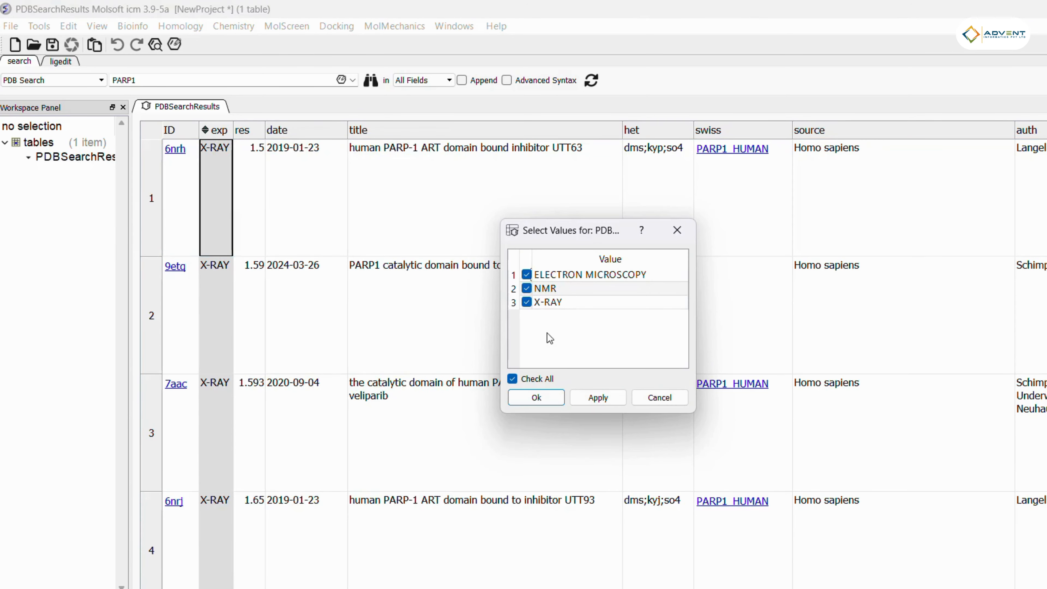
pyautogui.click(527, 275)
pyautogui.click(526, 289)
pyautogui.click(601, 398)
pyautogui.click(536, 398)
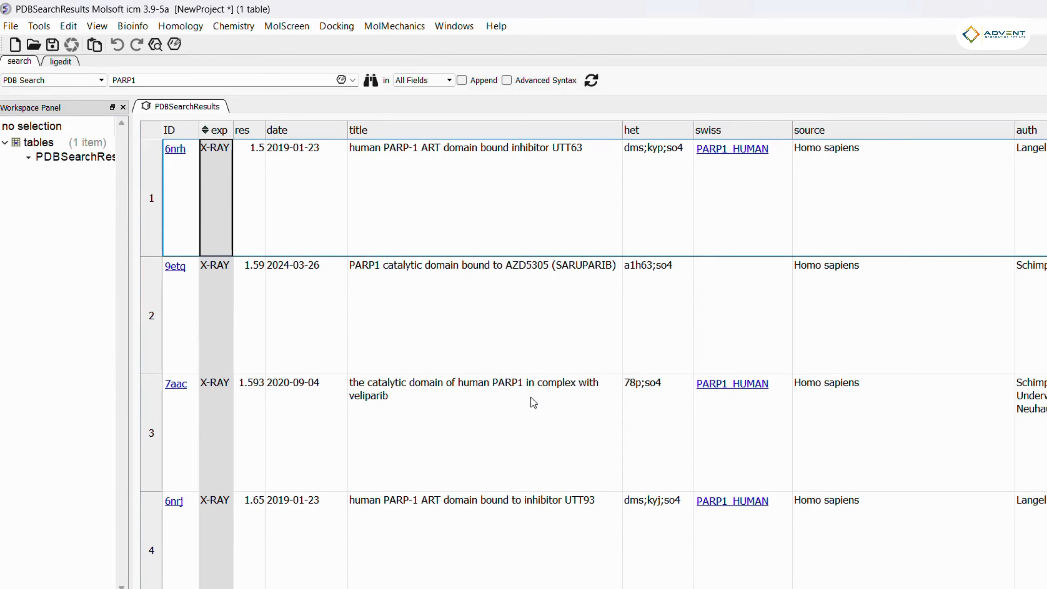
# Step: Filter the source column to keep only the Homo sapiens entries
pyautogui.hscroll(6, 294, 200)
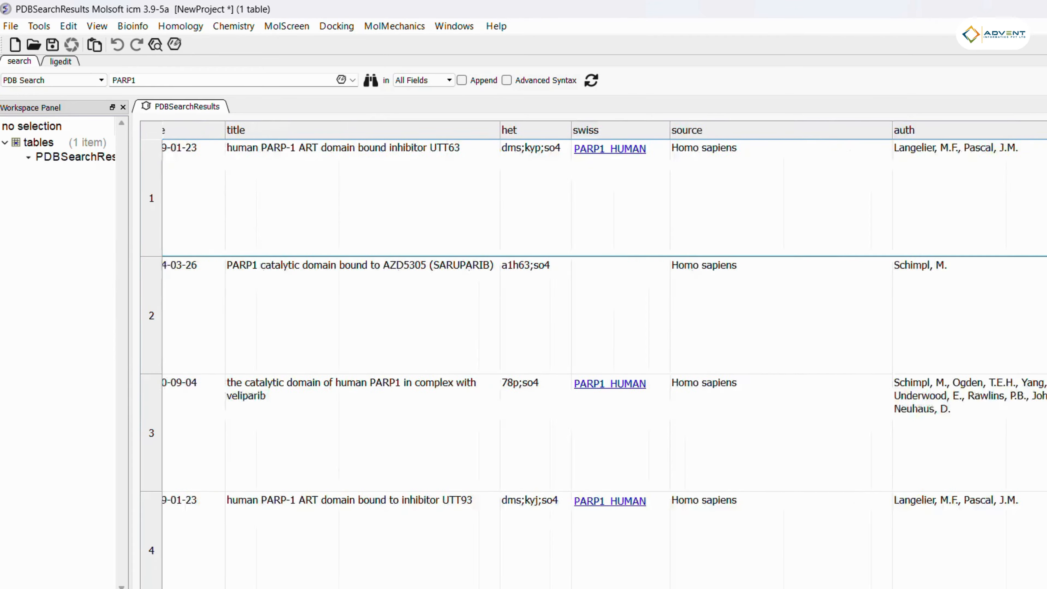
pyautogui.hscroll(-6, 293, 201)
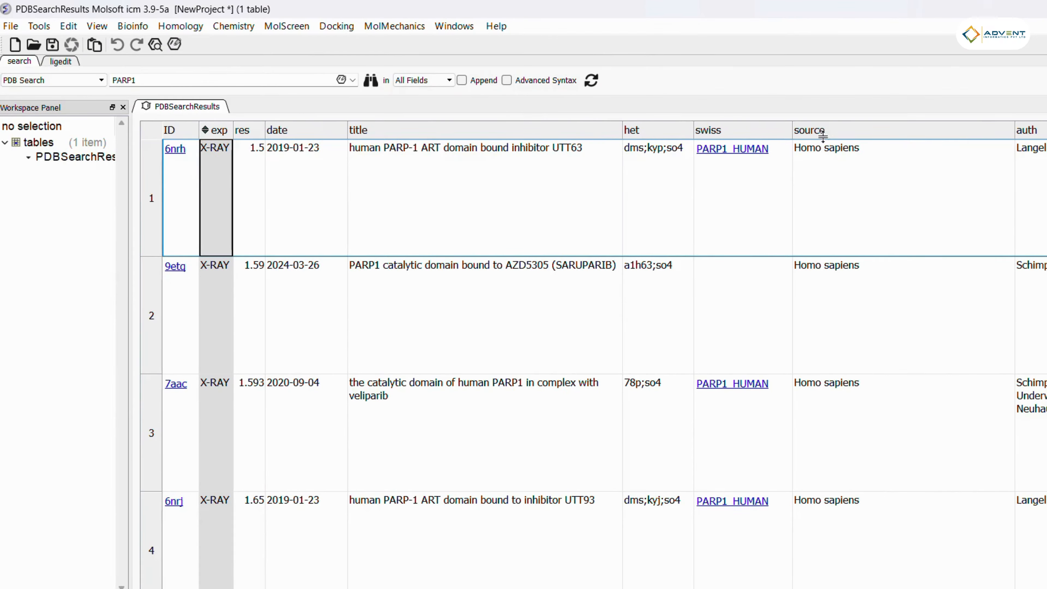
pyautogui.rightClick(835, 146)
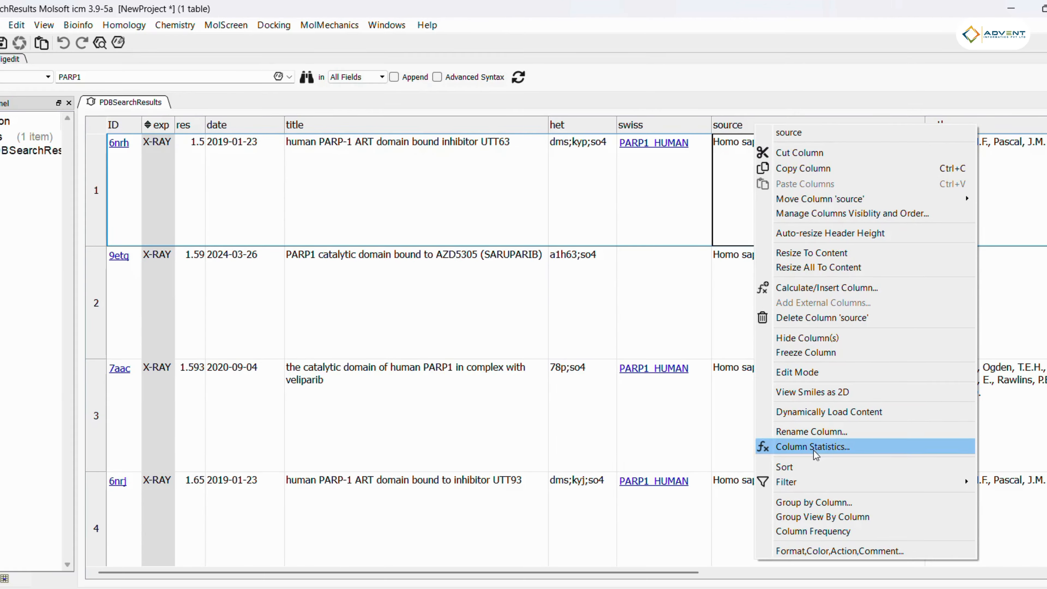
pyautogui.moveTo(818, 485)
pyautogui.click(1013, 527)
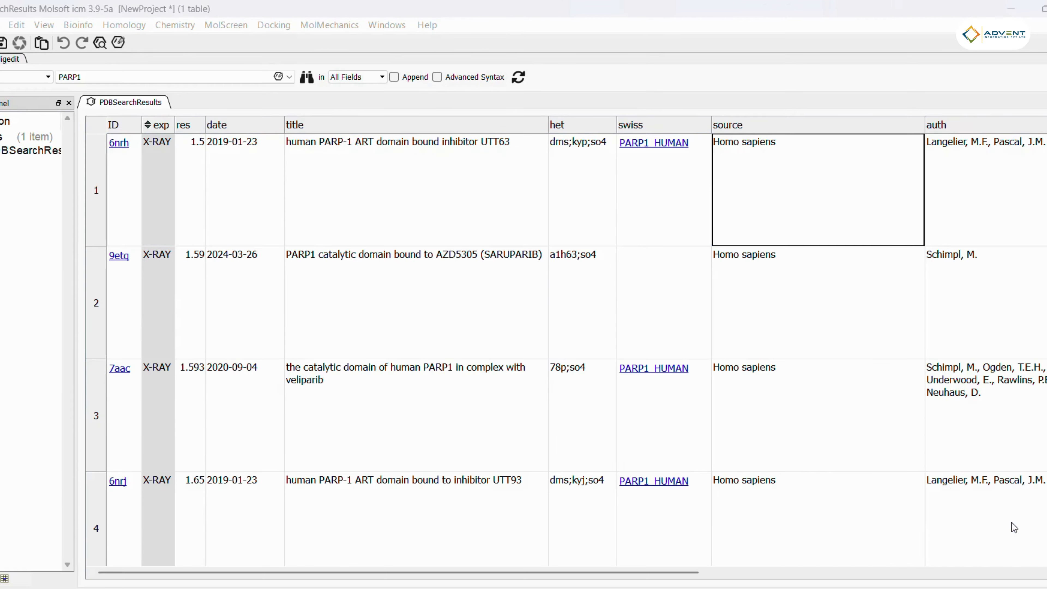
pyautogui.scroll(-1, 607, 324)
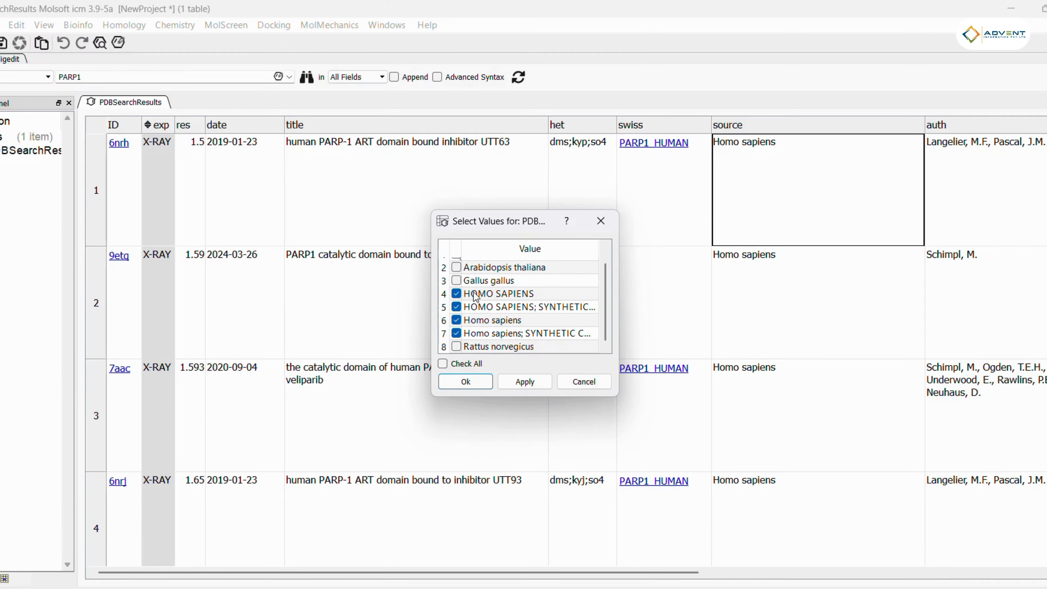
pyautogui.click(525, 381)
pyautogui.click(466, 382)
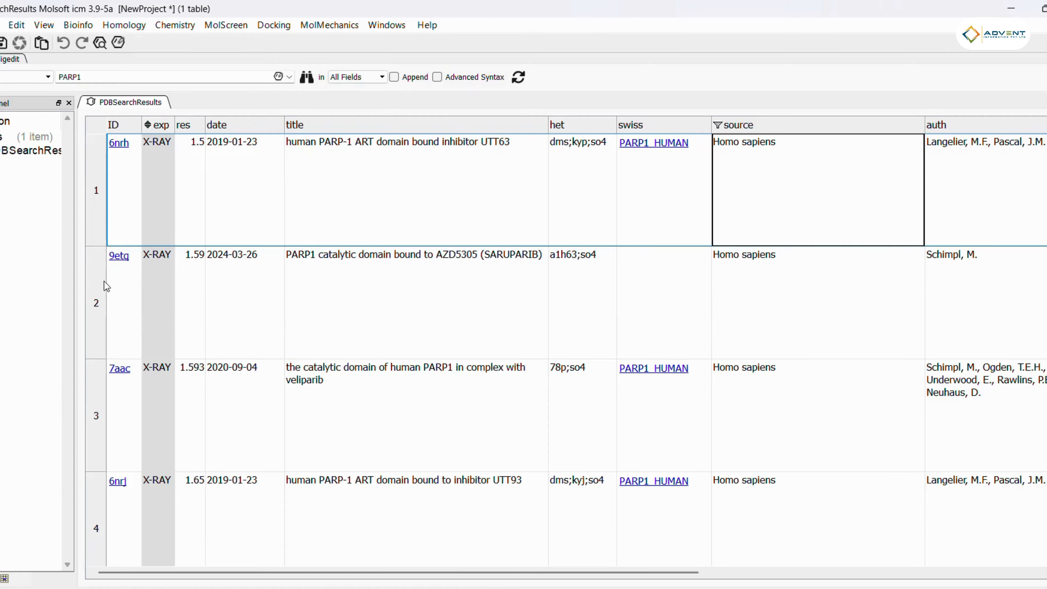
# Step: Move the mol column so it sits right after the exp column
pyautogui.moveTo(285, 574); pyautogui.dragTo(682, 576)
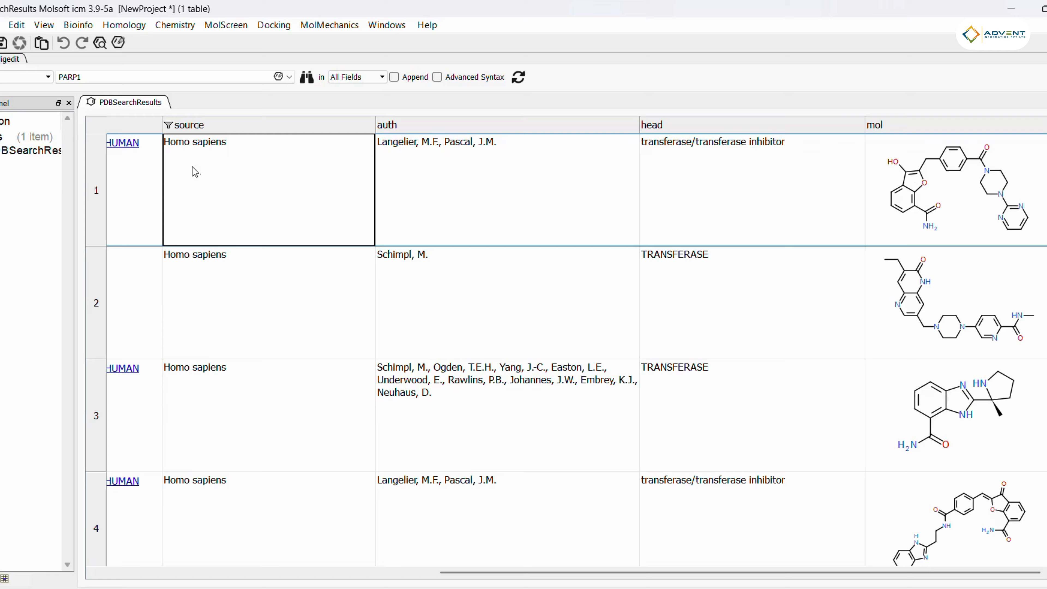
pyautogui.moveTo(552, 573); pyautogui.dragTo(632, 583)
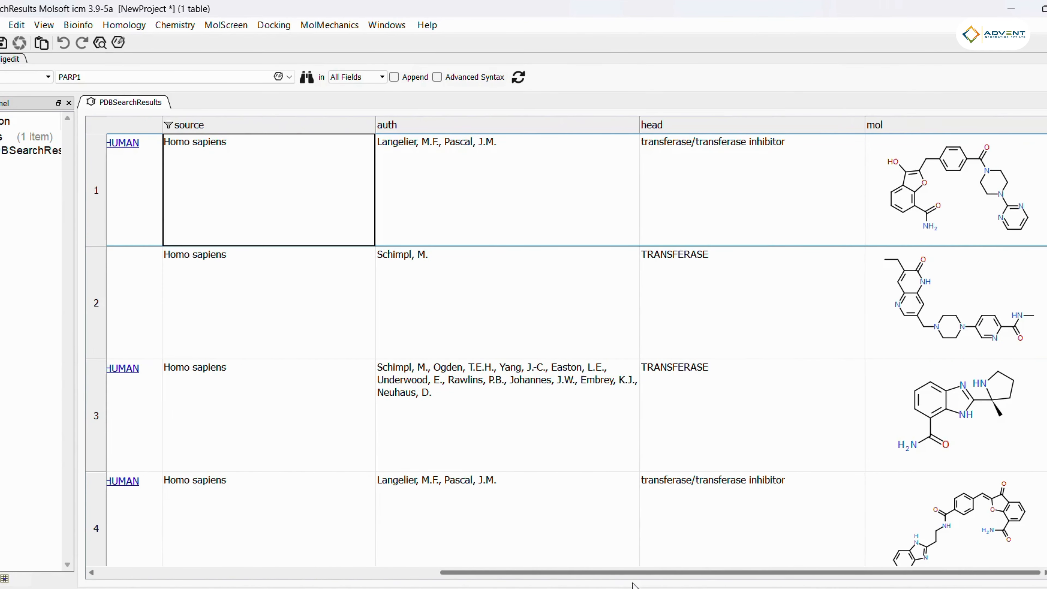
pyautogui.rightClick(952, 128)
pyautogui.moveTo(919, 76)
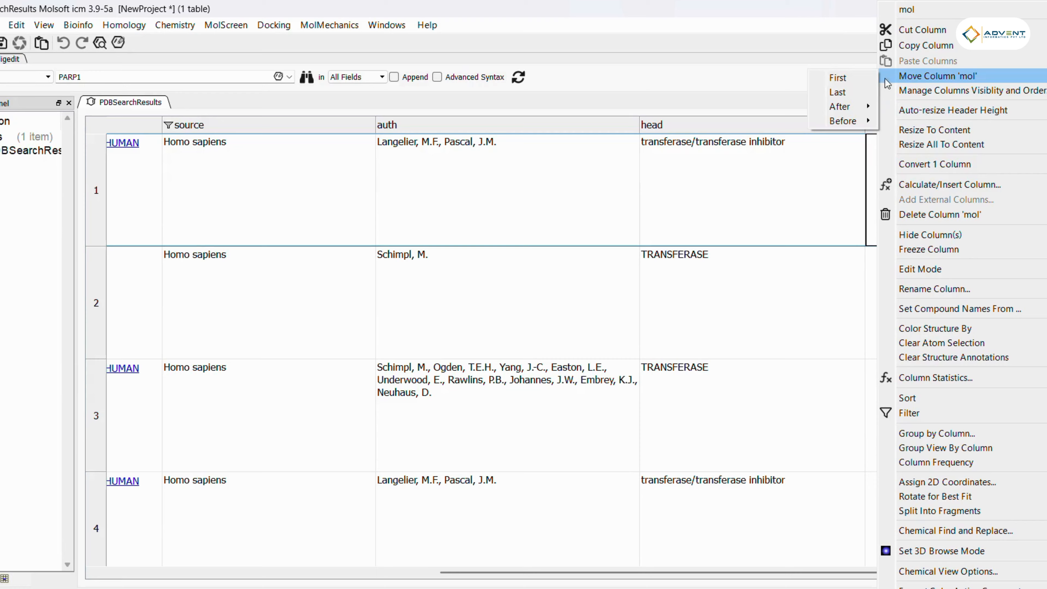
pyautogui.moveTo(839, 106)
pyautogui.click(907, 124)
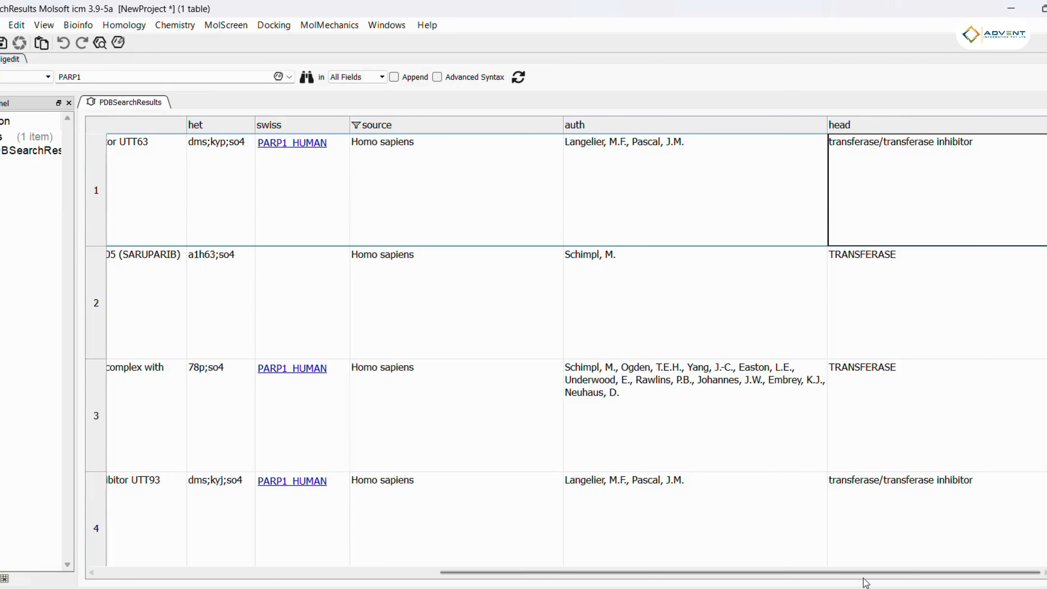
pyautogui.moveTo(864, 578); pyautogui.dragTo(515, 577)
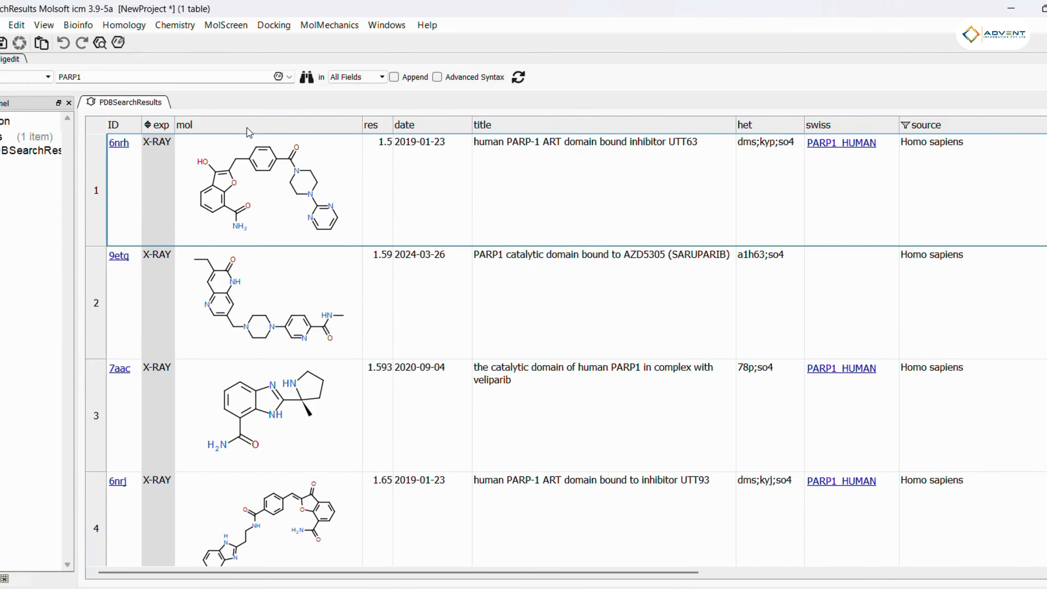
# Step: Load the structure of the first result, 6nrh, from its ligand cell
pyautogui.click(416, 183)
pyautogui.click(264, 200)
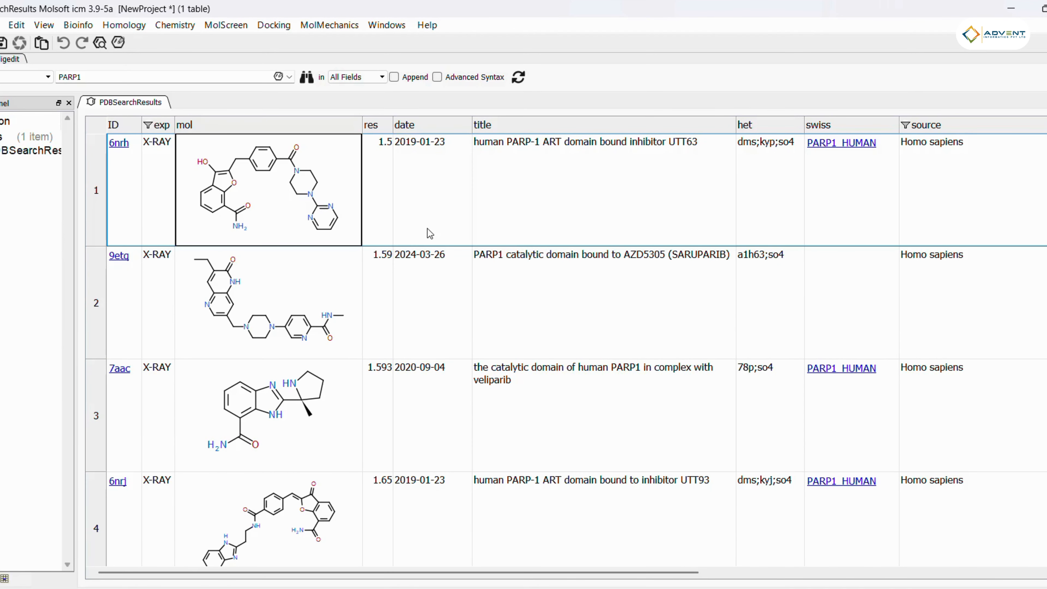
pyautogui.doubleClick(264, 190)
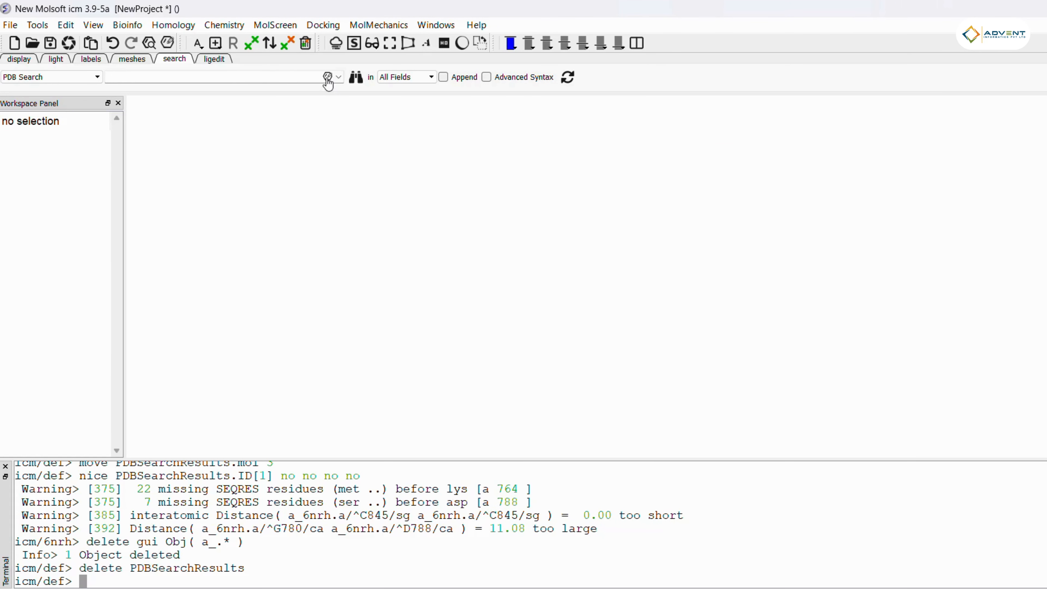
# Step: Open the molecule editor from the search field and draw two fused benzene rings
pyautogui.click(327, 78)
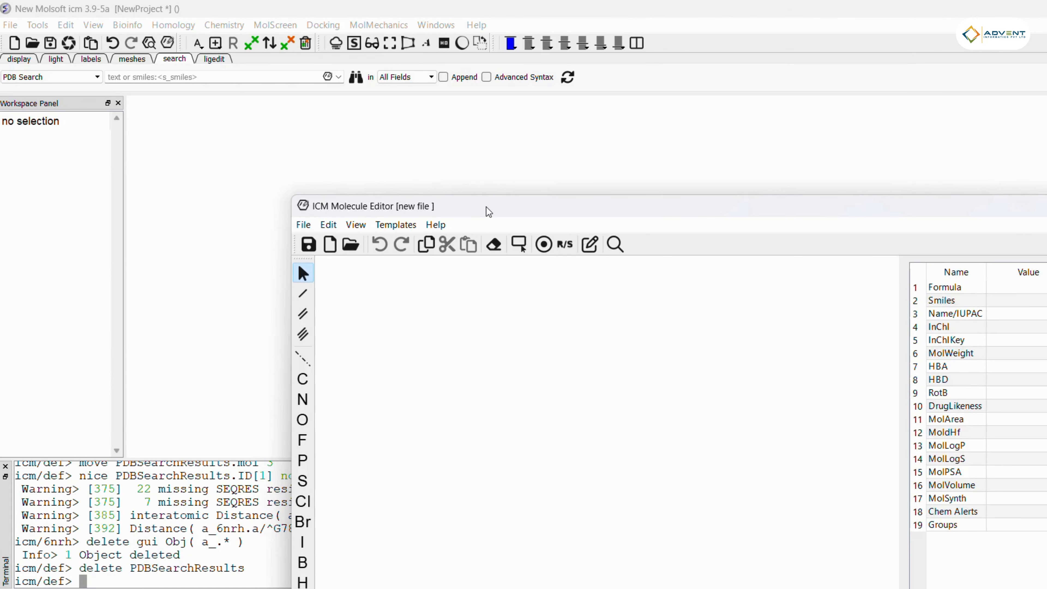
pyautogui.moveTo(488, 212); pyautogui.dragTo(363, 94)
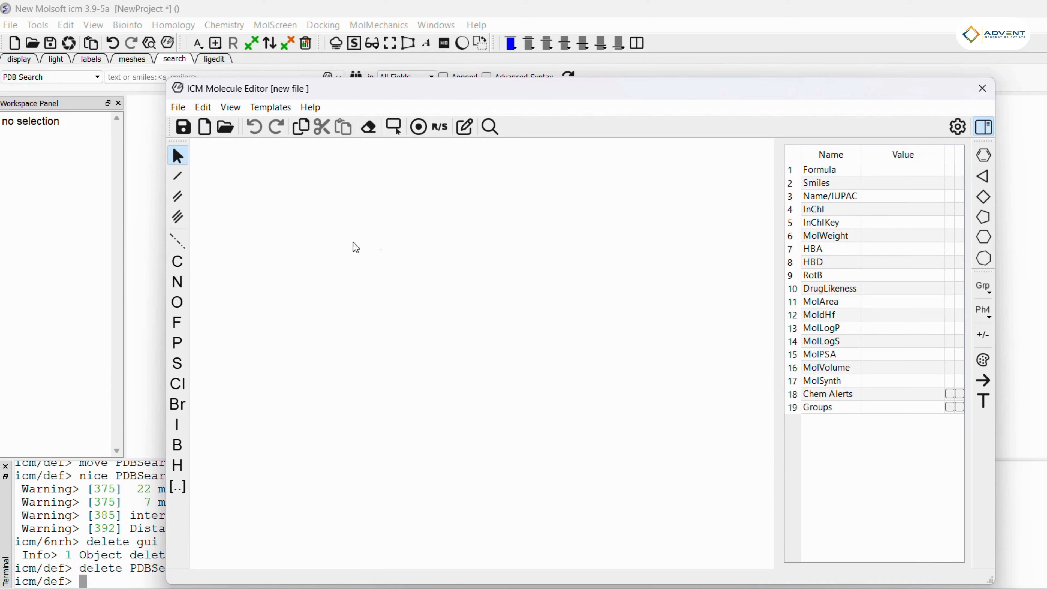
pyautogui.click(984, 155)
pyautogui.click(396, 297)
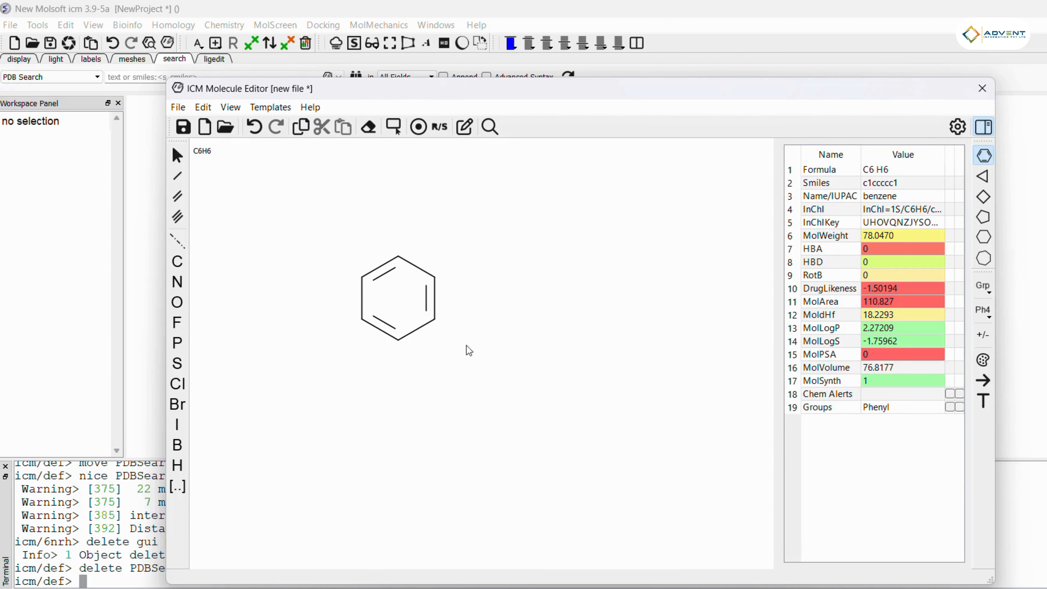
pyautogui.click(436, 299)
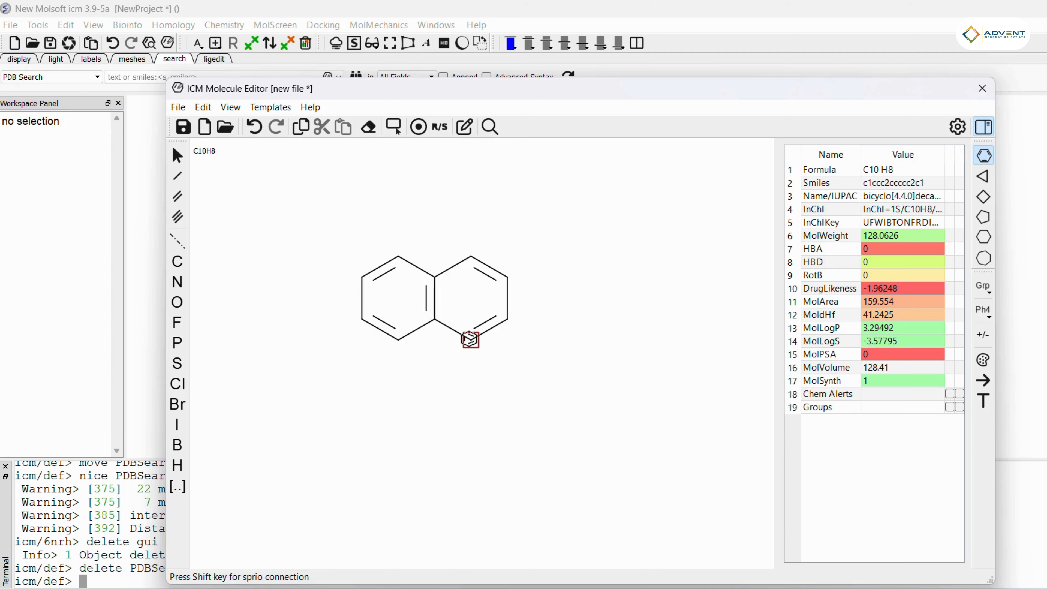
# Step: Change two ring atoms to nitrogen and attach a methyl substituent to build a methylquinazoline
pyautogui.press('n')
pyautogui.press('n')
pyautogui.click(178, 176)
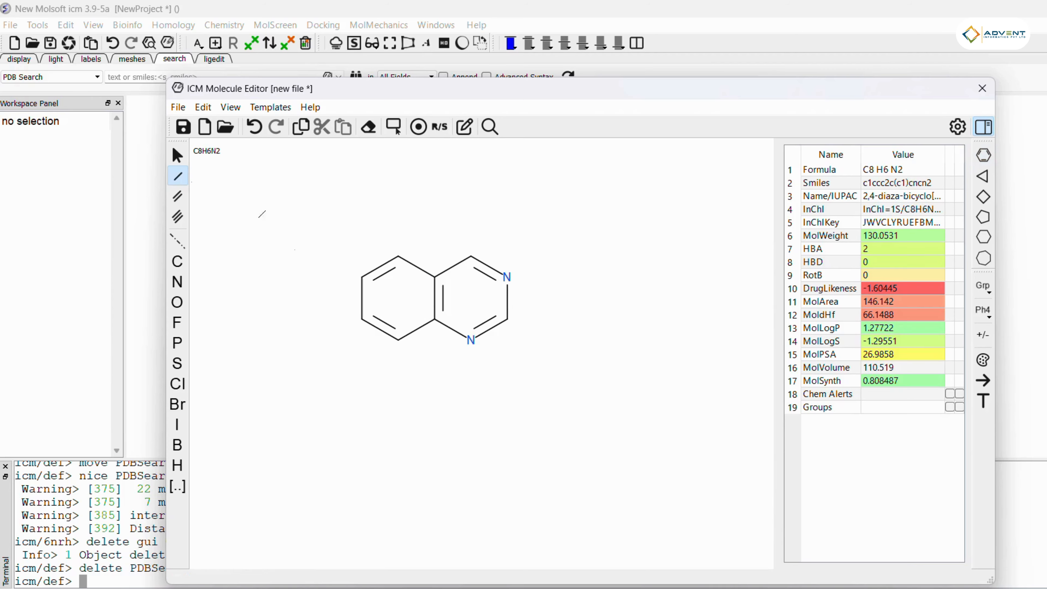
pyautogui.click(362, 276)
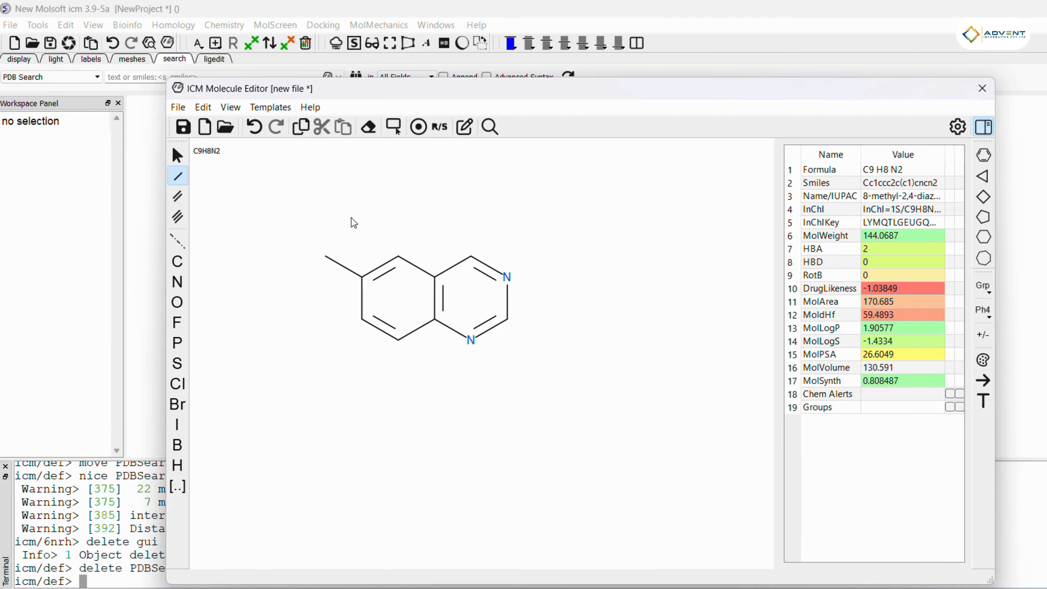
# Step: Send the drawn structure to the search field as SMILES and run the PDB search with it
pyautogui.click(183, 127)
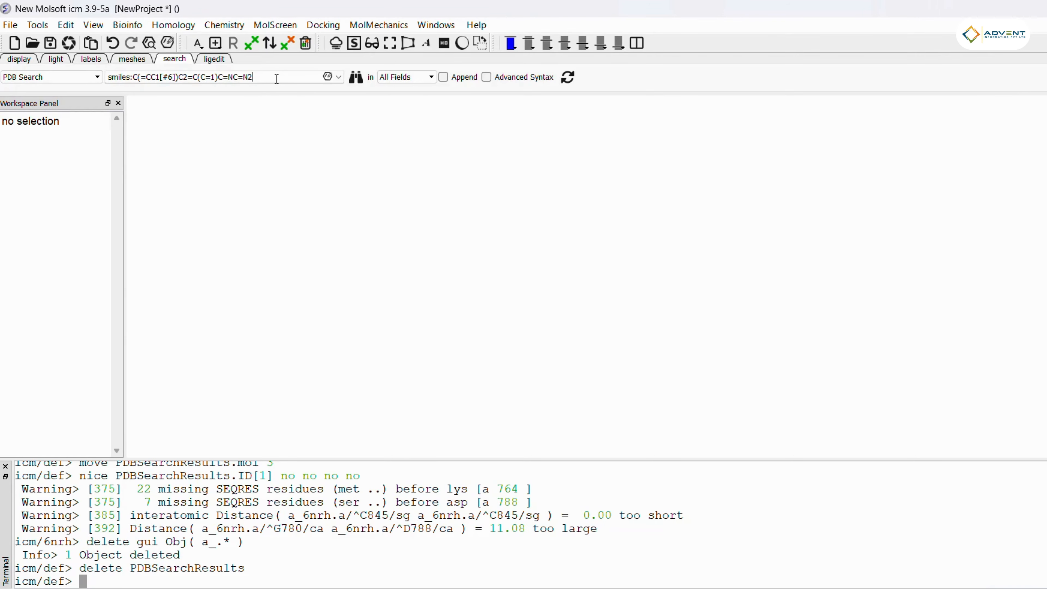
pyautogui.click(355, 77)
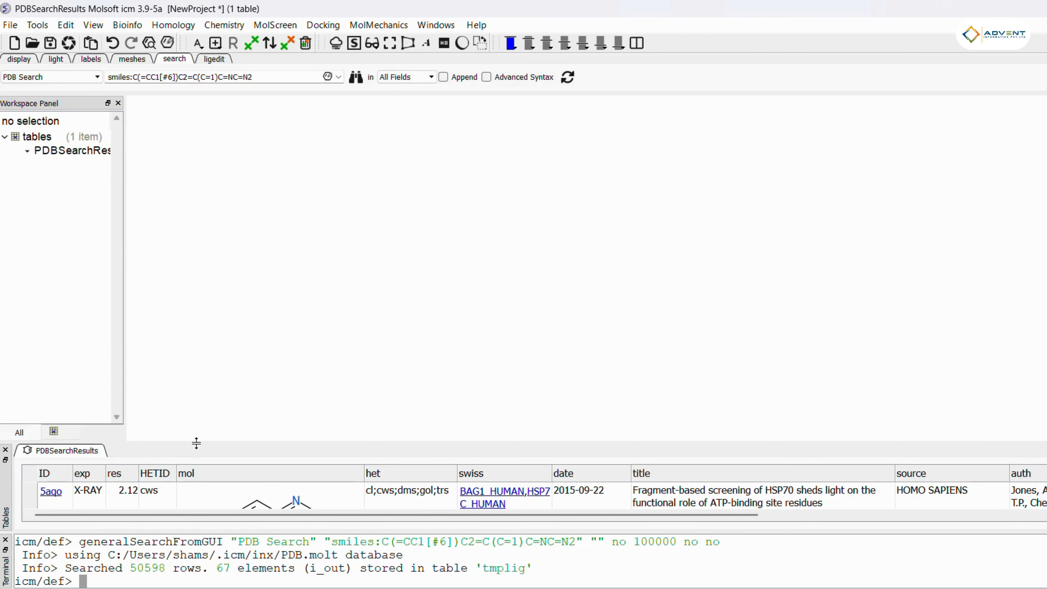
pyautogui.moveTo(197, 443); pyautogui.dragTo(233, 119)
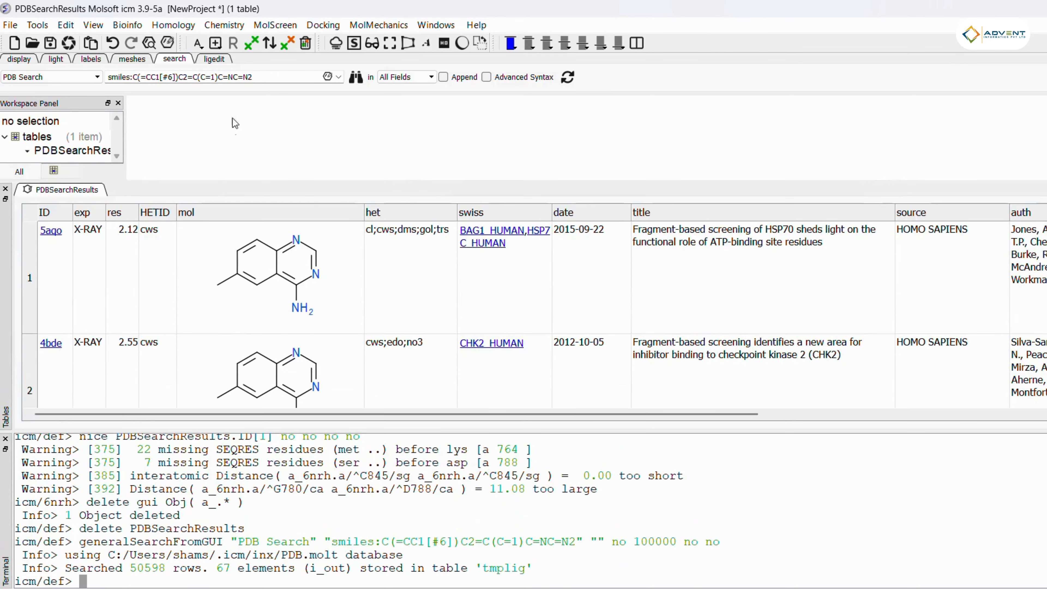
# Step: Hide the terminal and scroll through the quinazoline structure search results
pyautogui.click(6, 447)
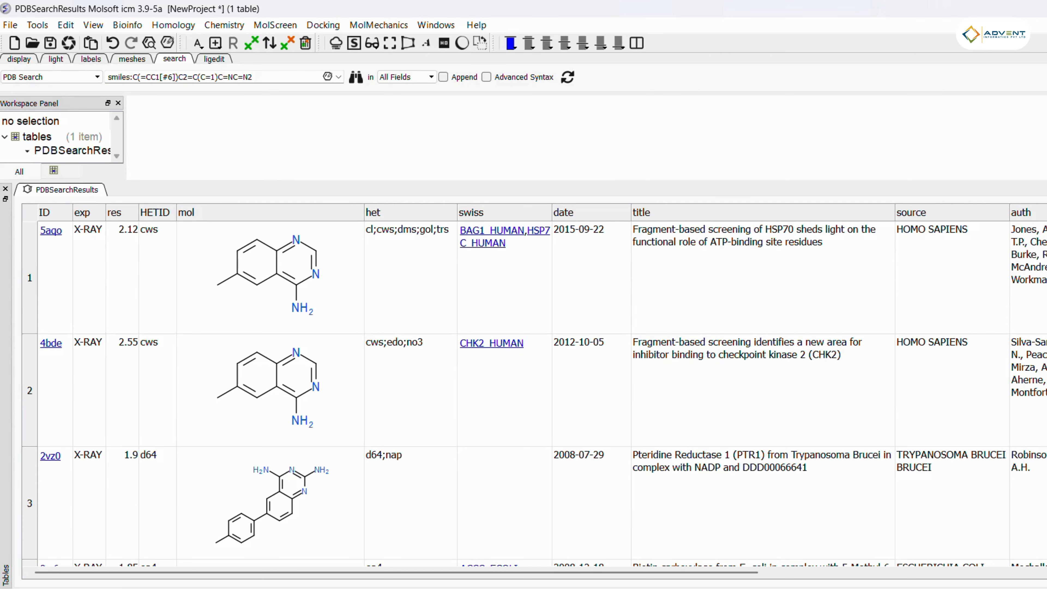
pyautogui.scroll(-2, 532, 392)
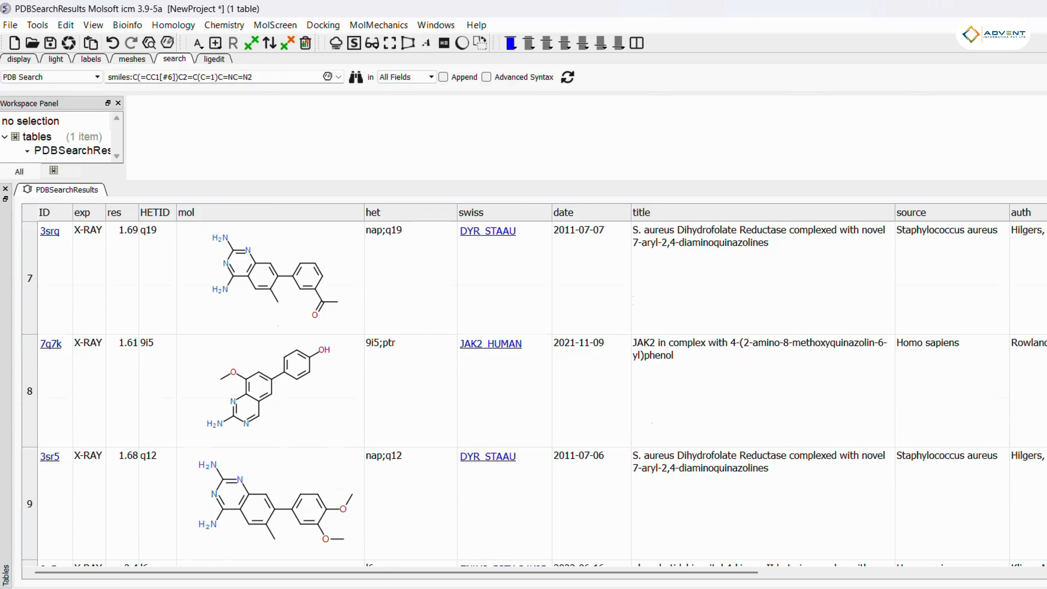
pyautogui.scroll(-20, 532, 392)
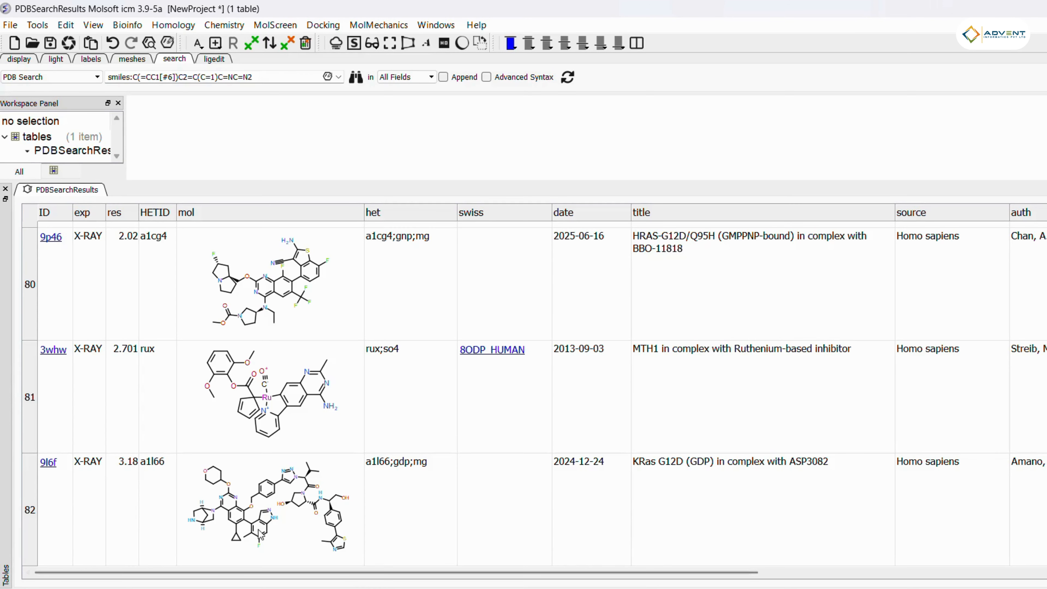
pyautogui.click(257, 517)
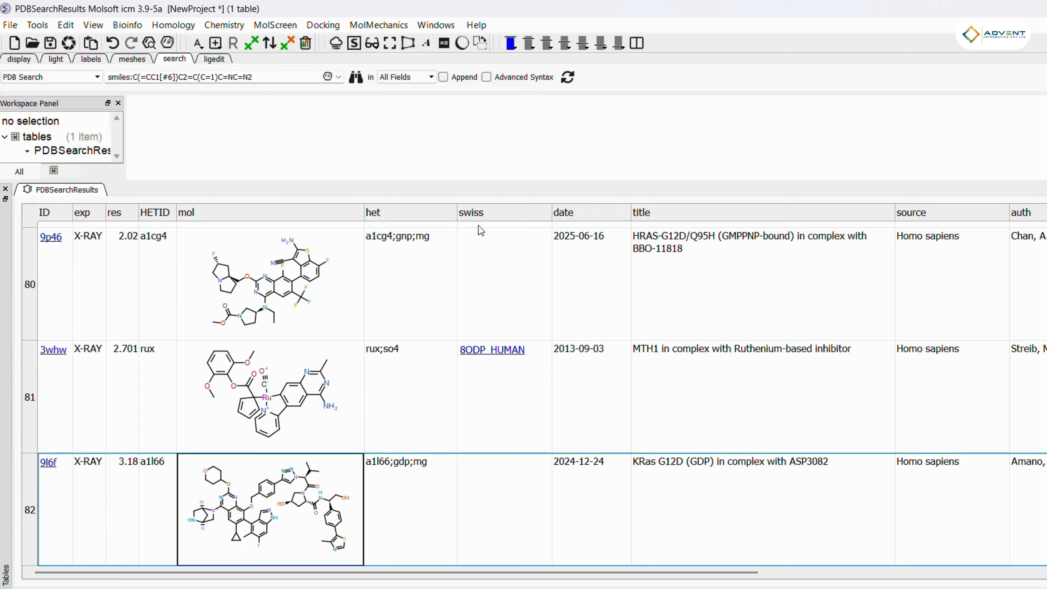
# Step: Search the PDB across all fields for ibrutinib
pyautogui.moveTo(477, 181); pyautogui.dragTo(478, 381)
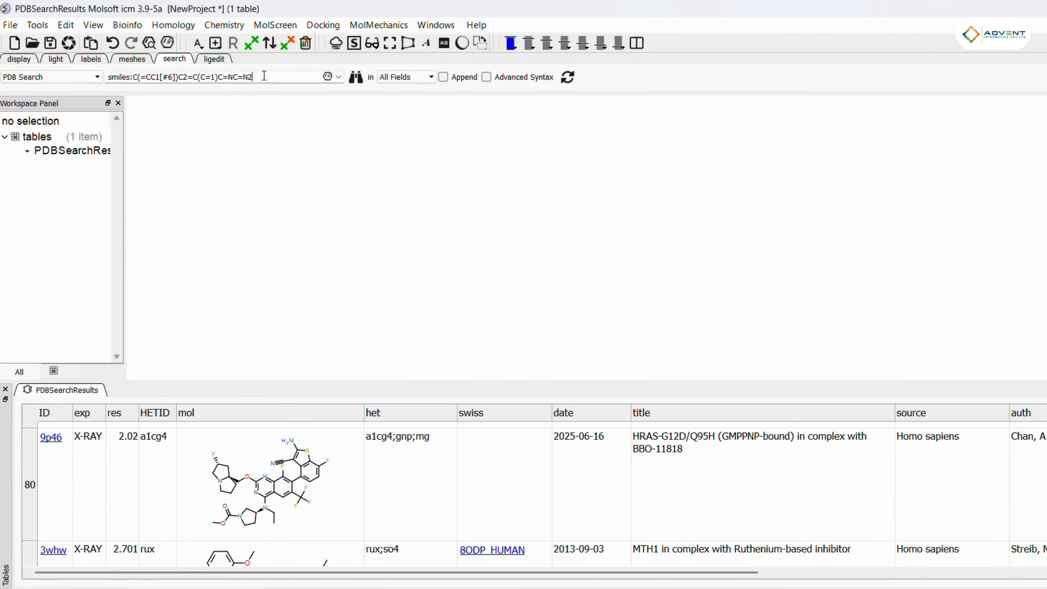
pyautogui.hotkey('ctrl', 'a')
pyautogui.write('ibruyini')
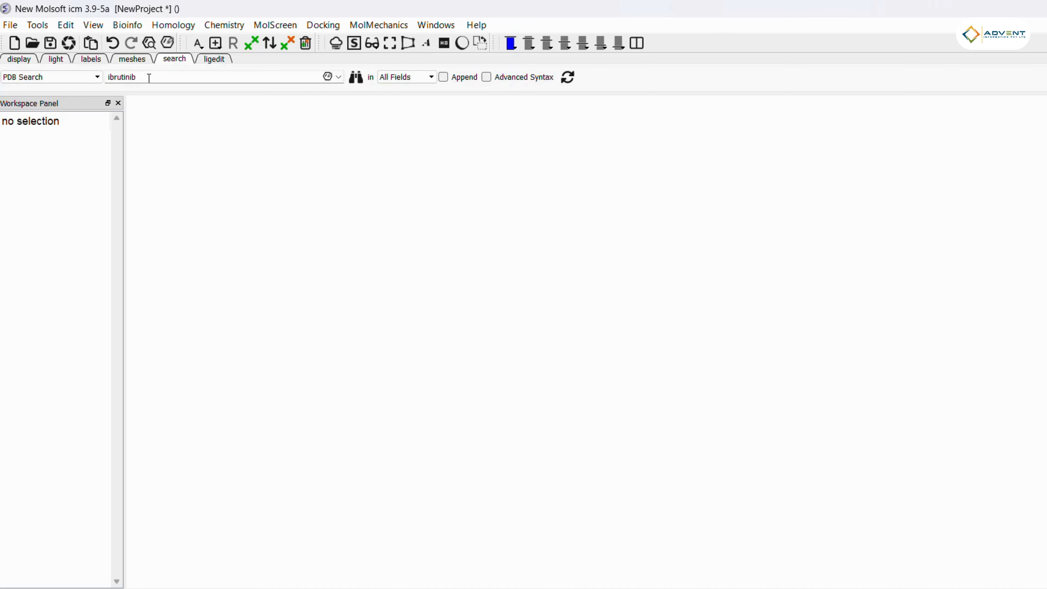
pyautogui.click(356, 77)
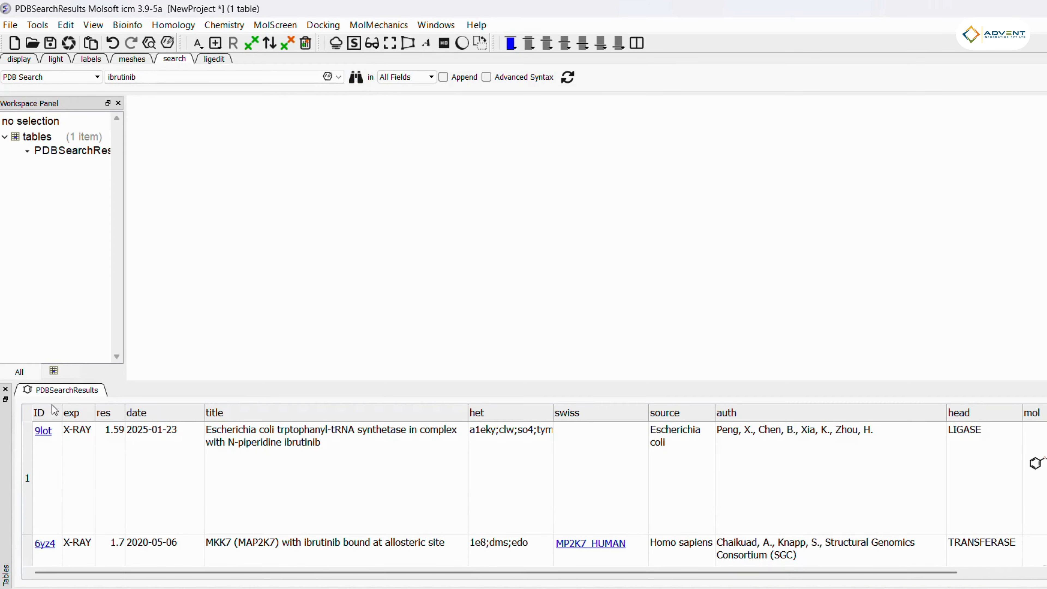
# Step: Enlarge the results table and browse the ibrutinib results across to the molecule column
pyautogui.moveTo(198, 377); pyautogui.dragTo(230, 119)
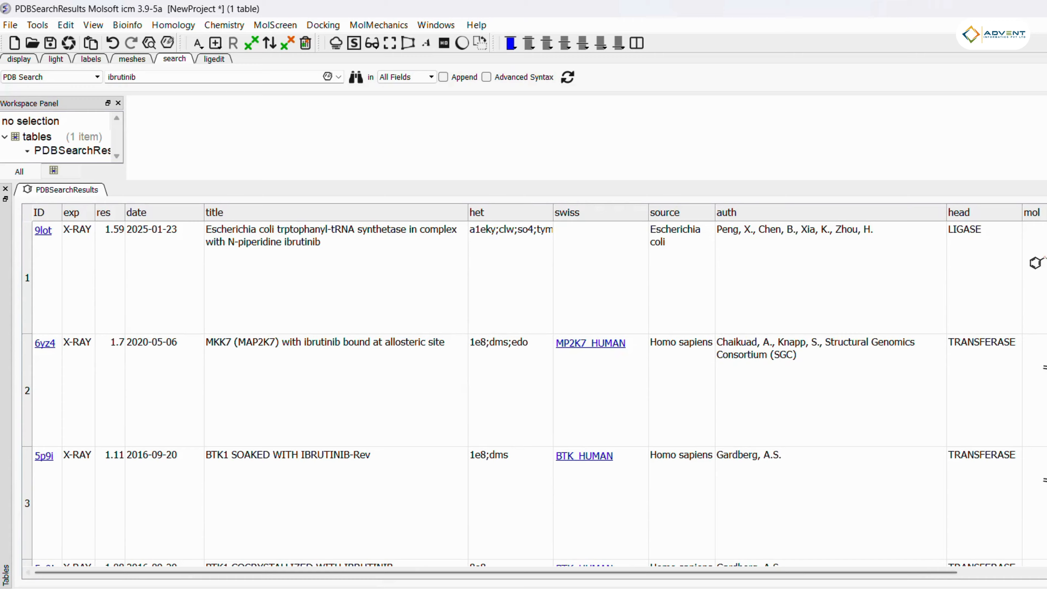
pyautogui.moveTo(445, 574); pyautogui.dragTo(635, 580)
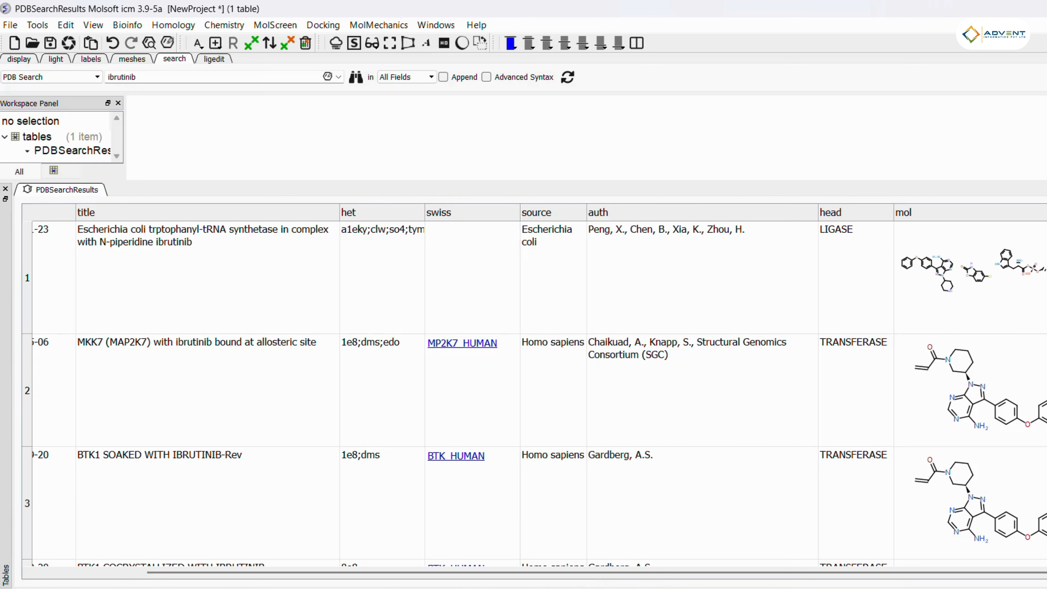
pyautogui.scroll(-5, 534, 386)
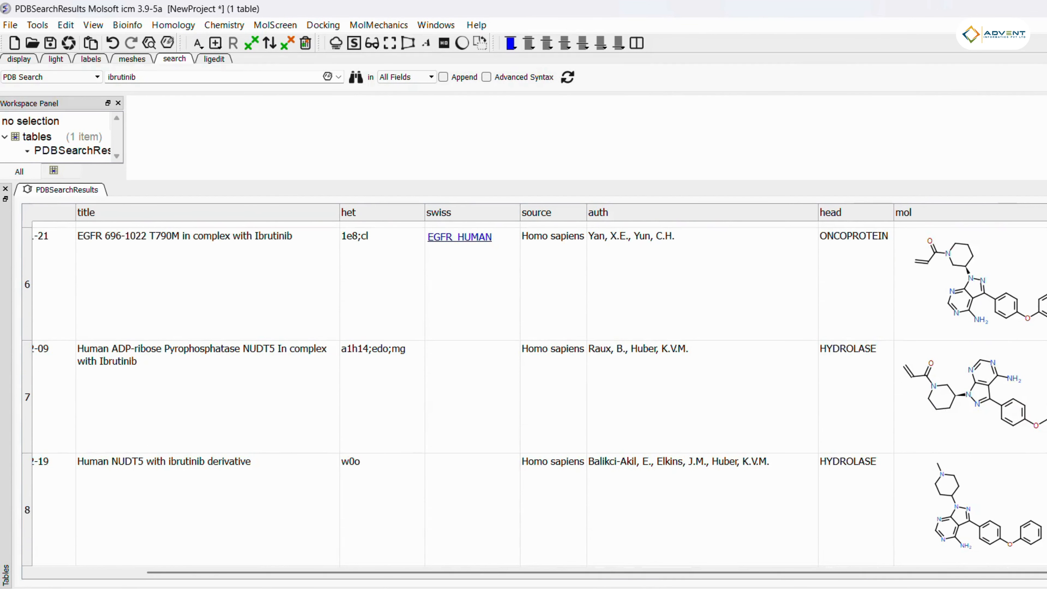
pyautogui.scroll(5, 534, 394)
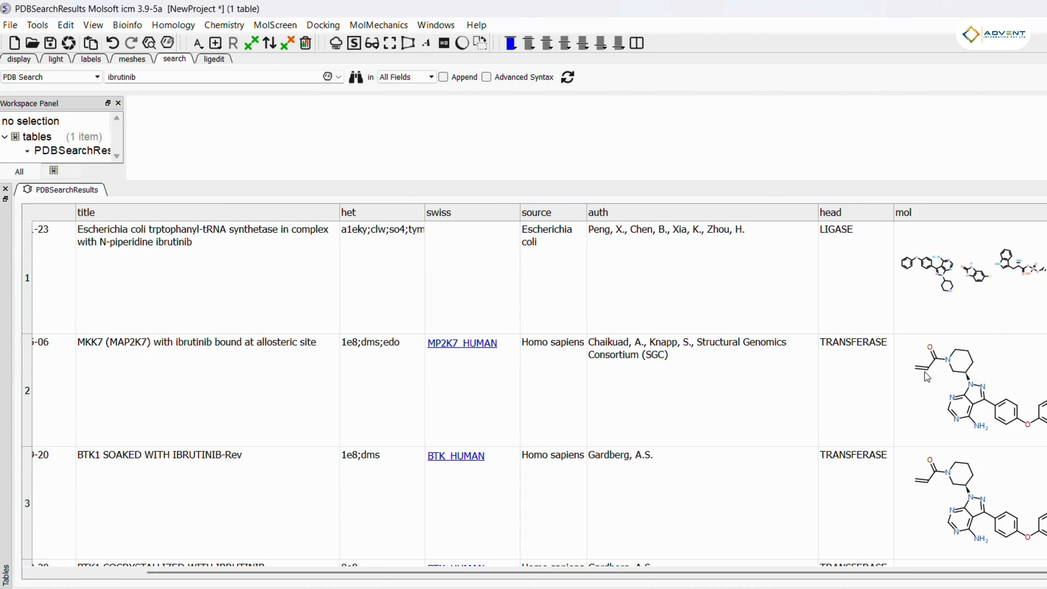
# Step: Restrict the search field to Ligand Code and search the PDB for 3jd
pyautogui.moveTo(214, 184); pyautogui.dragTo(198, 361)
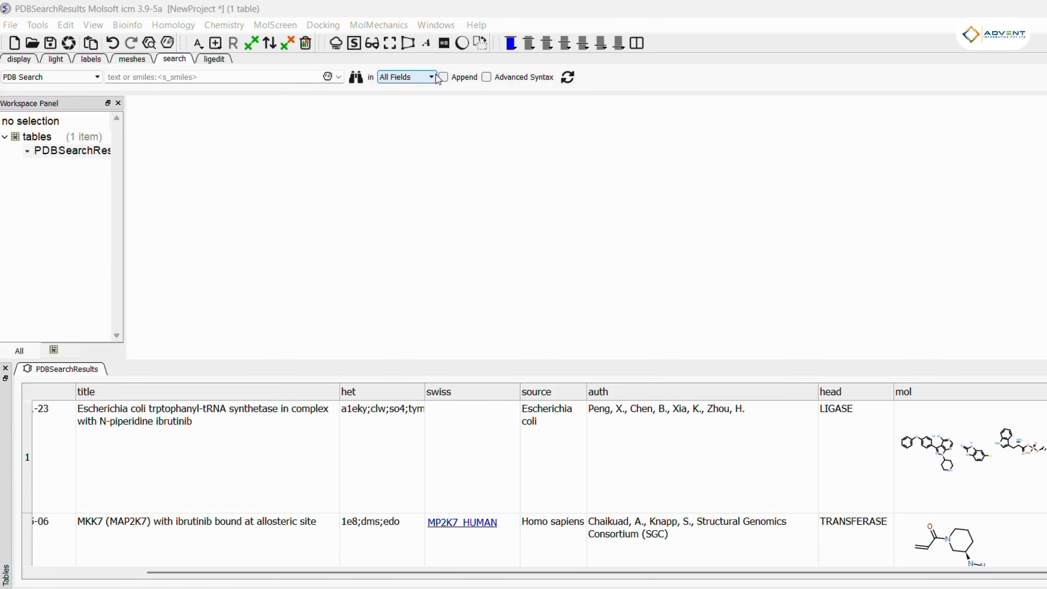
pyautogui.click(431, 77)
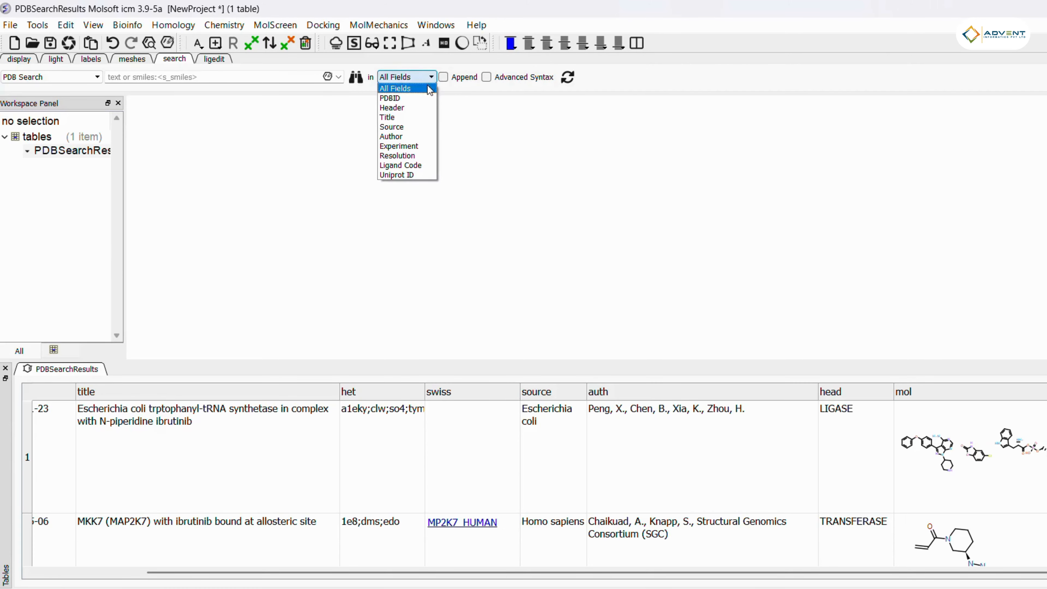
pyautogui.click(406, 165)
pyautogui.click(148, 77)
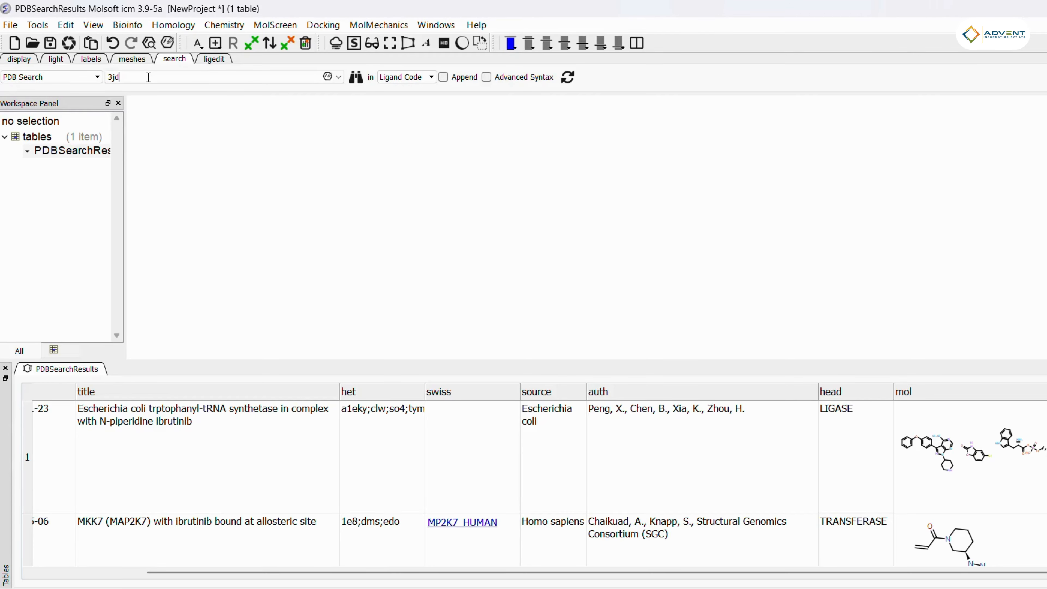
pyautogui.write('3jd')
pyautogui.click(355, 77)
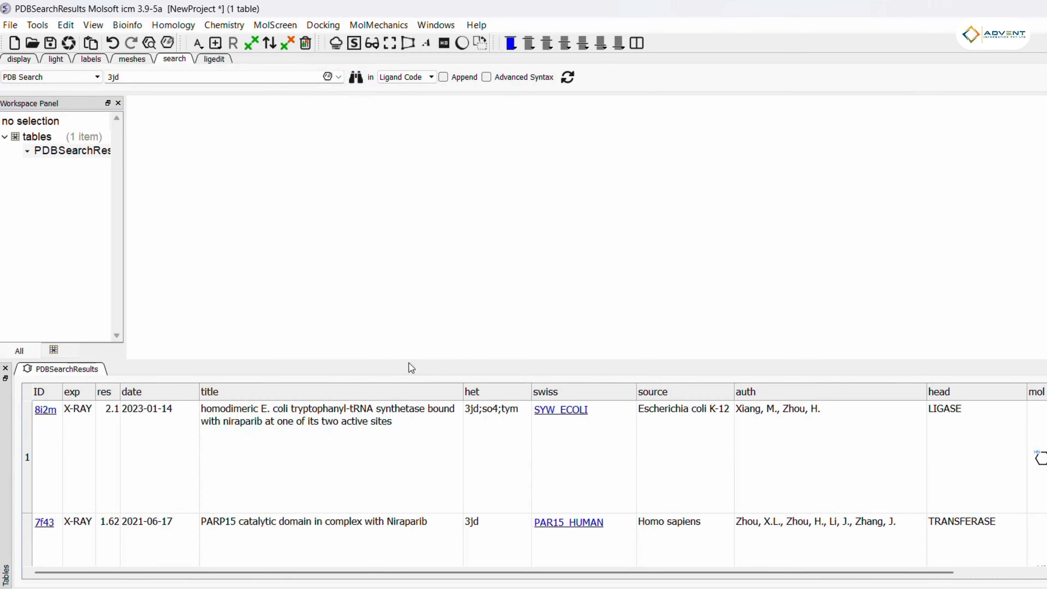
# Step: Enlarge the table and scroll through the 3jd ligand results
pyautogui.moveTo(407, 351); pyautogui.dragTo(407, 193)
pyautogui.moveTo(733, 572); pyautogui.dragTo(980, 561)
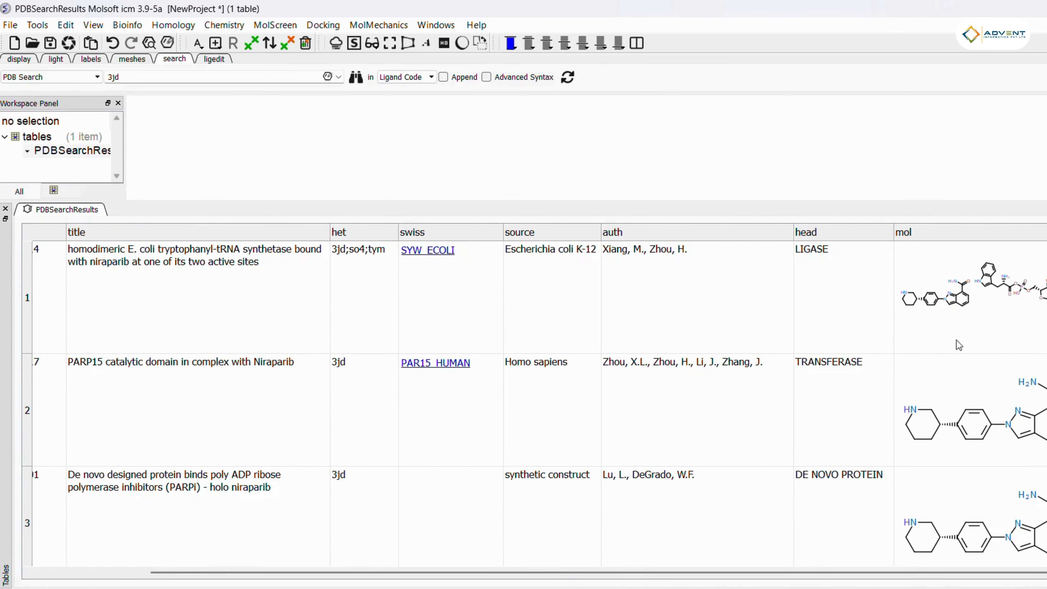
pyautogui.scroll(-5, 969, 412)
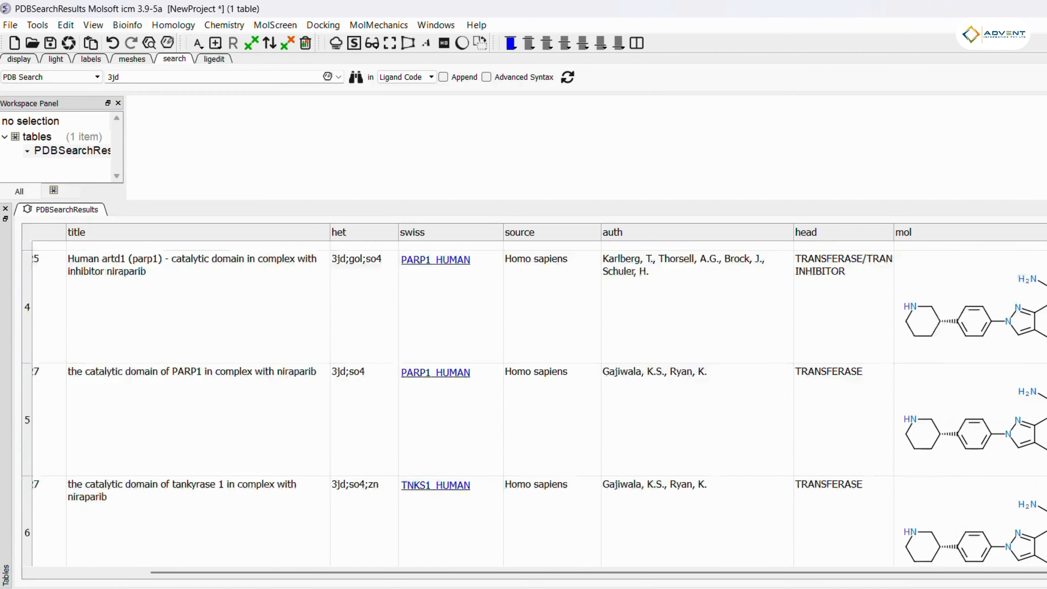
pyautogui.scroll(6, 969, 413)
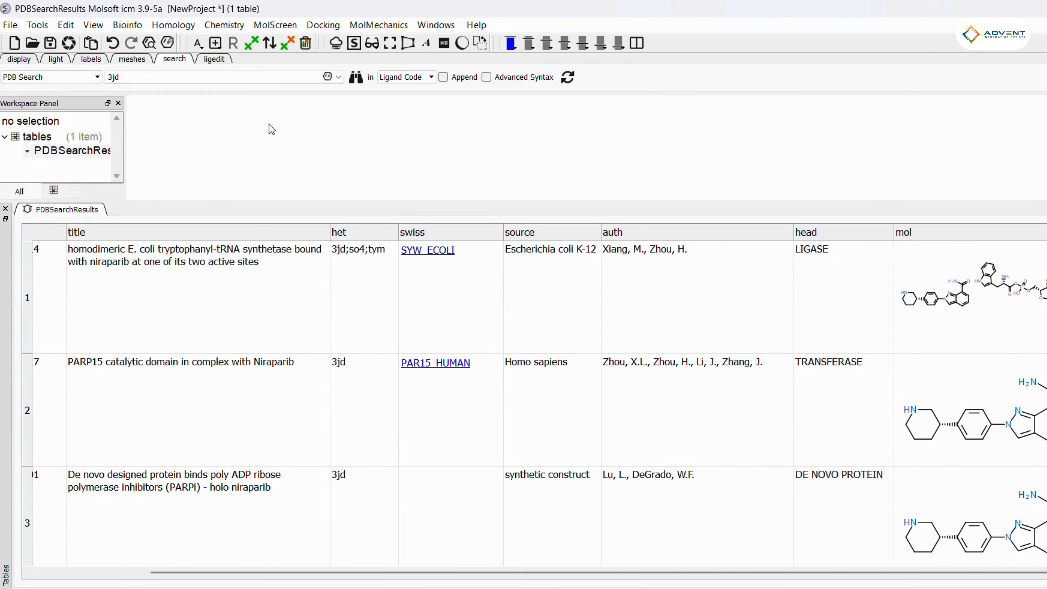
# Step: Switch the search field to Experiment, search the PDB for NMR, and scroll through the results
pyautogui.click(427, 77)
pyautogui.click(409, 147)
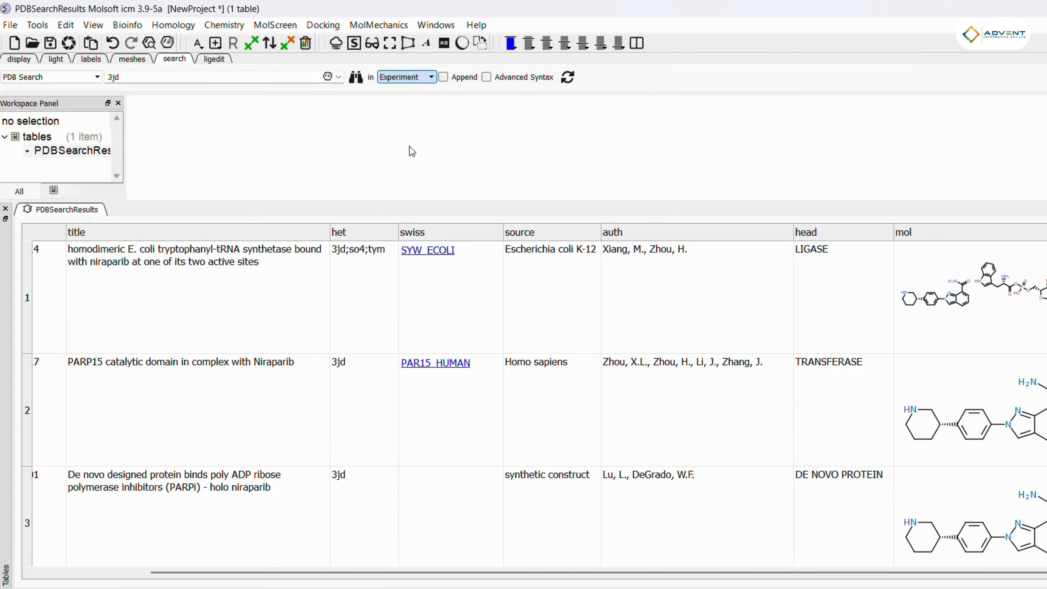
pyautogui.doubleClick(132, 78)
pyautogui.write('NMR')
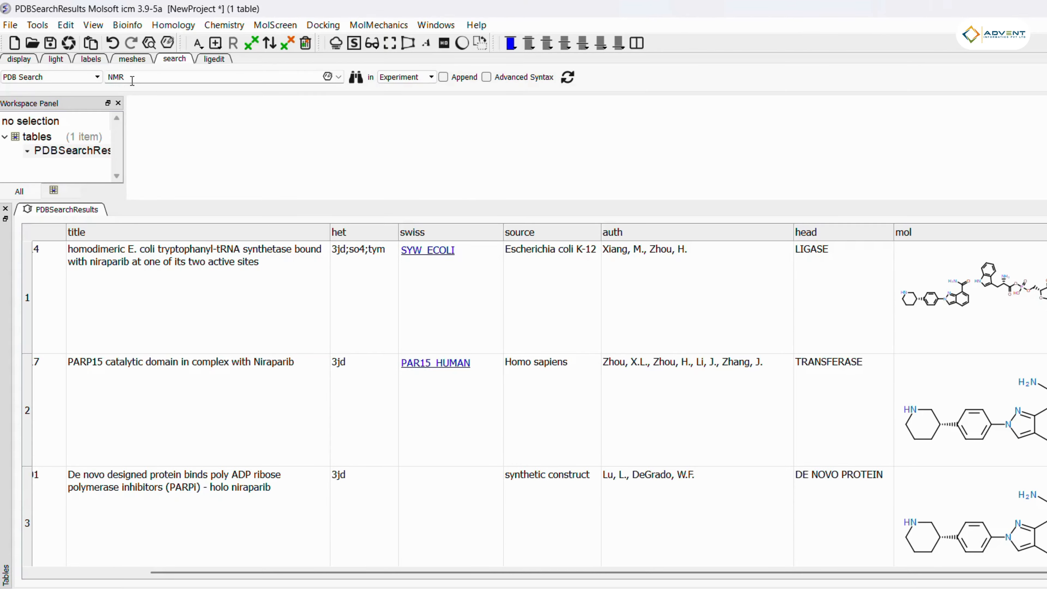
pyautogui.press('Return')
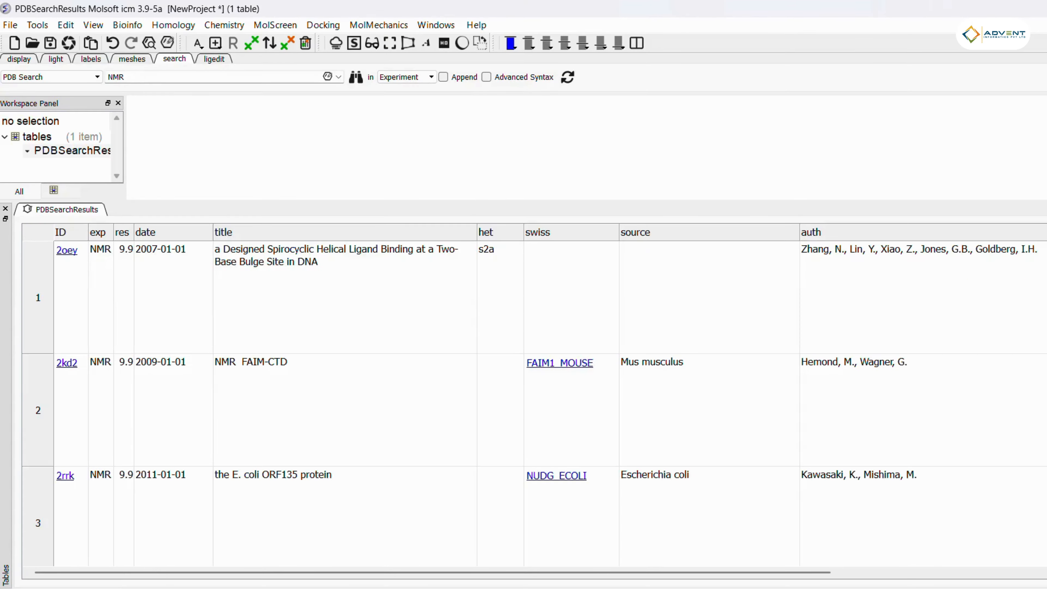
pyautogui.scroll(-20, 534, 404)
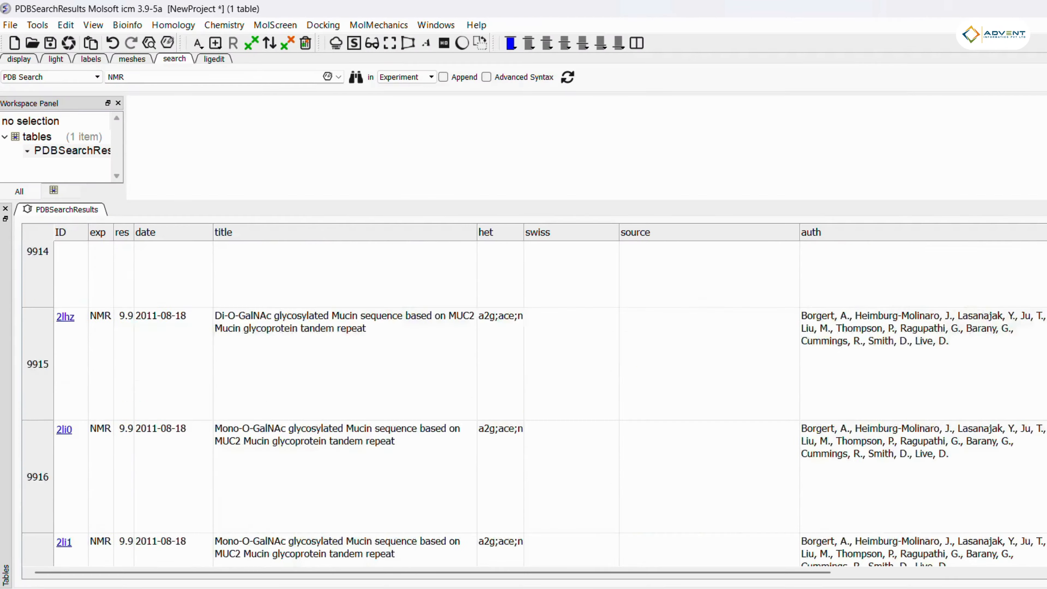
pyautogui.scroll(20, 534, 403)
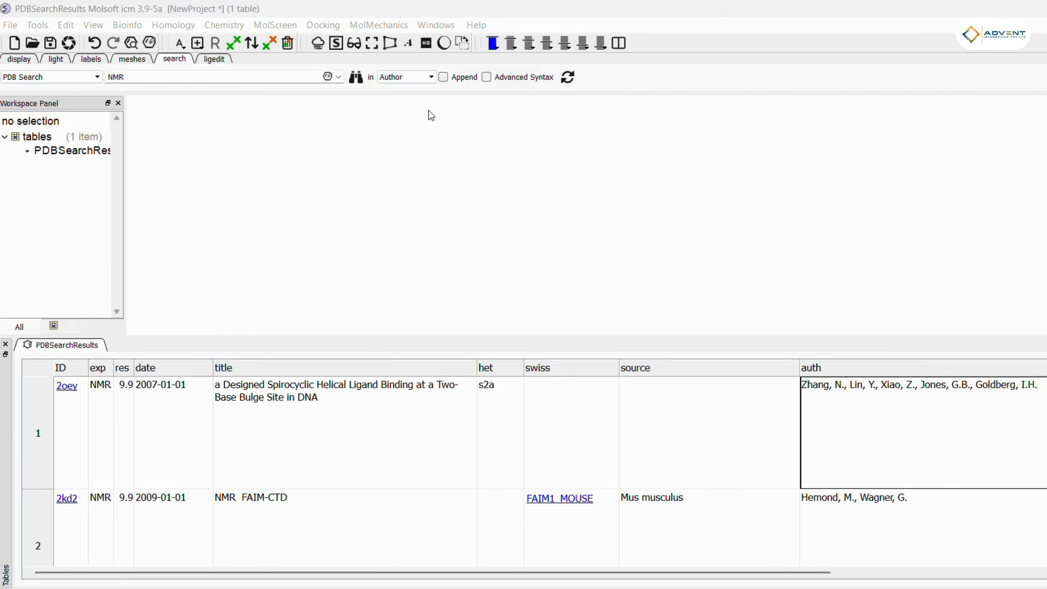
# Step: Switch the search field to Author and search the PDB for the first result's lead author, pasted in
pyautogui.click(428, 78)
pyautogui.click(417, 135)
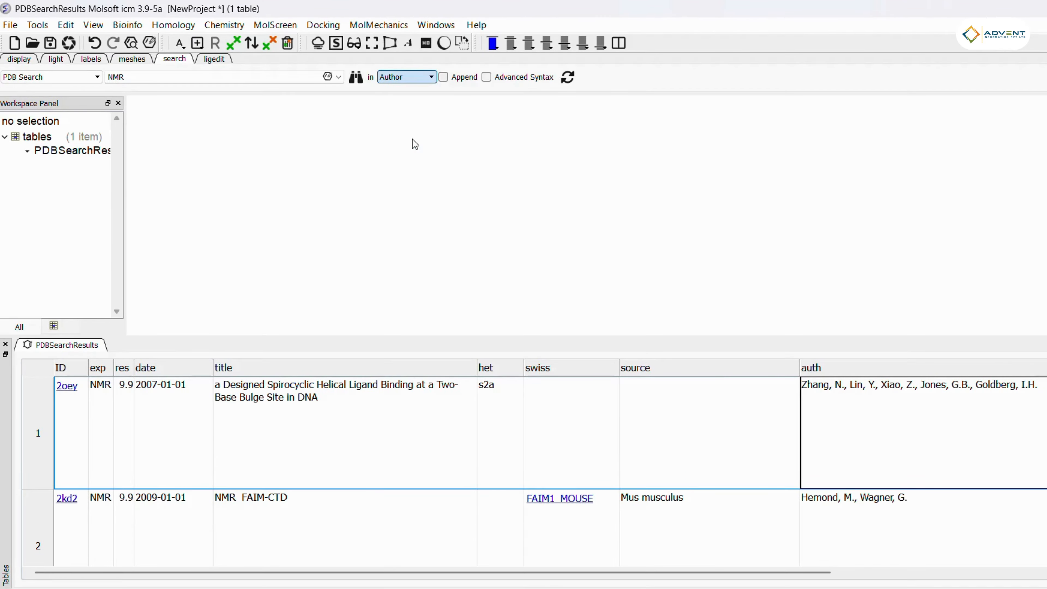
pyautogui.moveTo(138, 80); pyautogui.dragTo(52, 79)
pyautogui.write('Zhang, N')
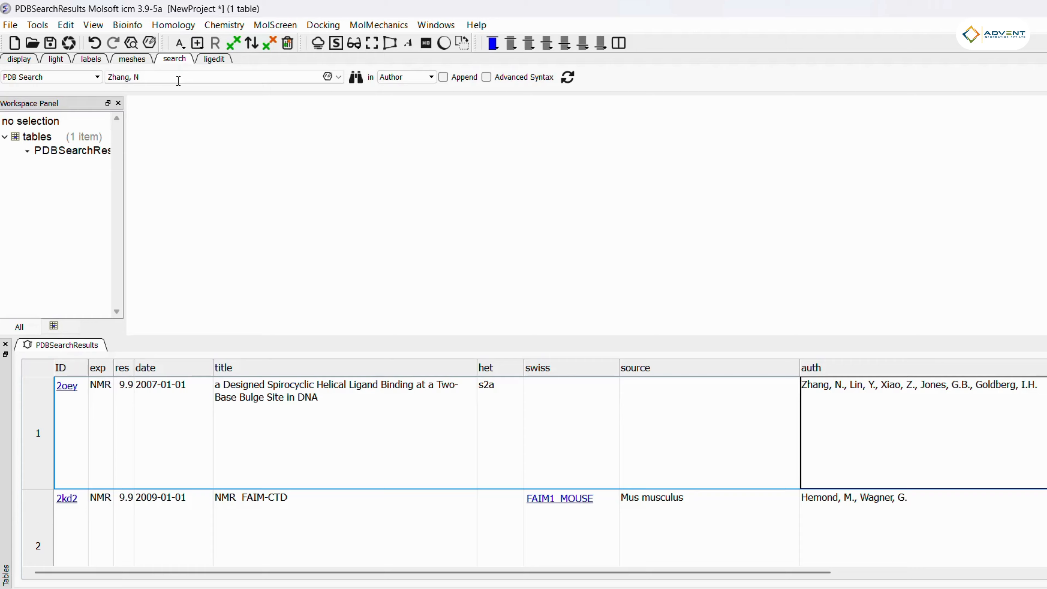
pyautogui.click(357, 78)
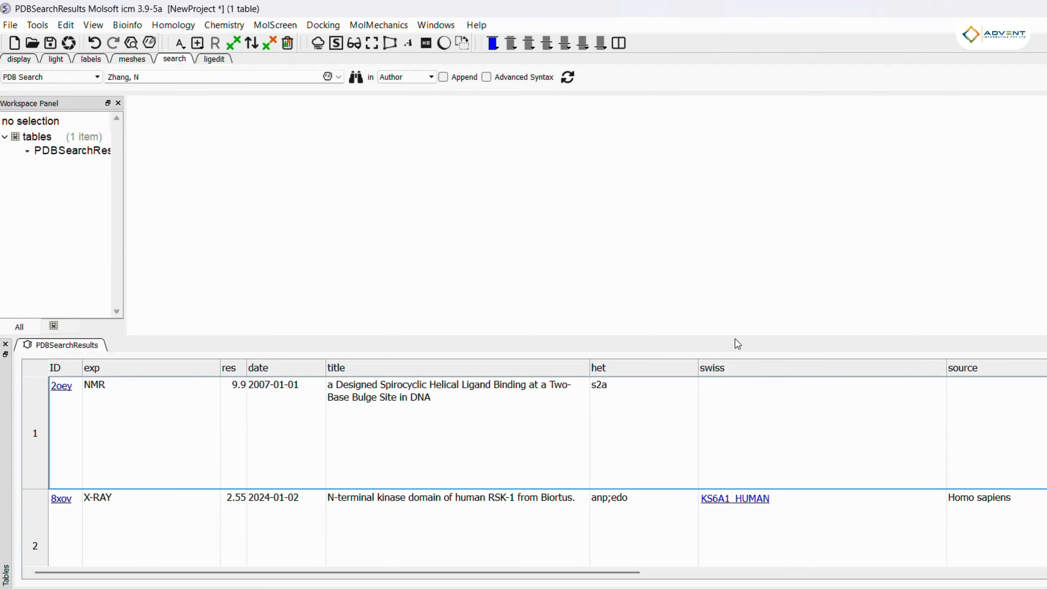
# Step: Enlarge the table and scroll through the author search results
pyautogui.moveTo(734, 337); pyautogui.dragTo(738, 196)
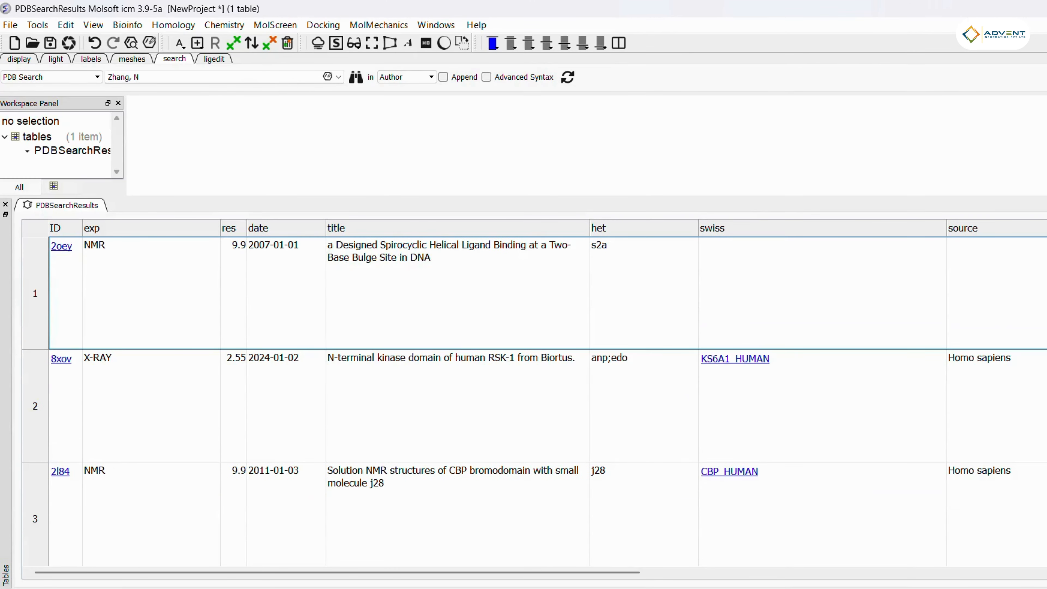
pyautogui.scroll(-20, 534, 401)
pyautogui.scroll(20, 534, 401)
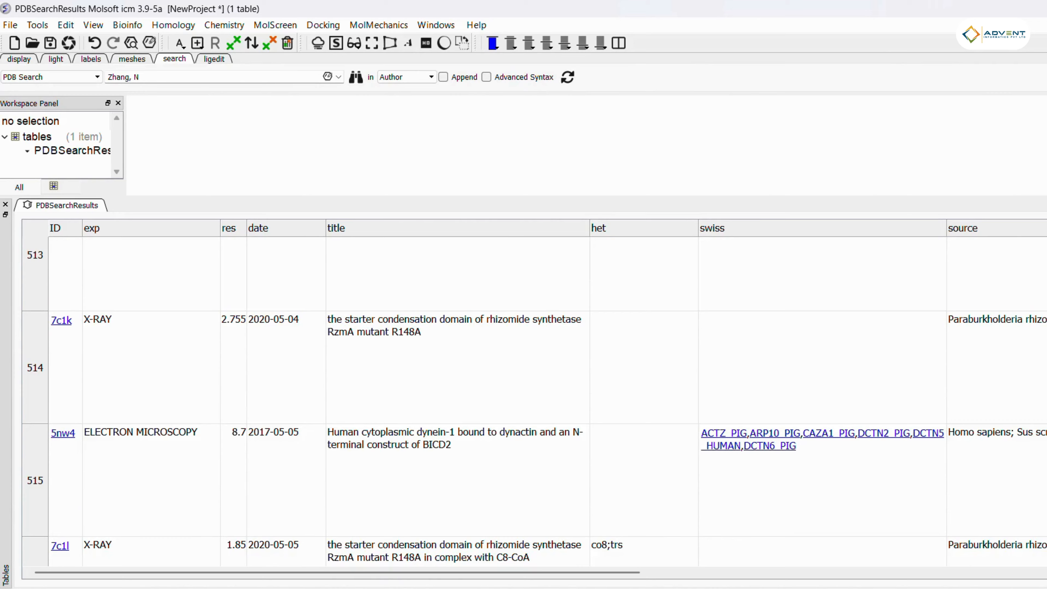
pyautogui.moveTo(519, 574); pyautogui.dragTo(297, 535)
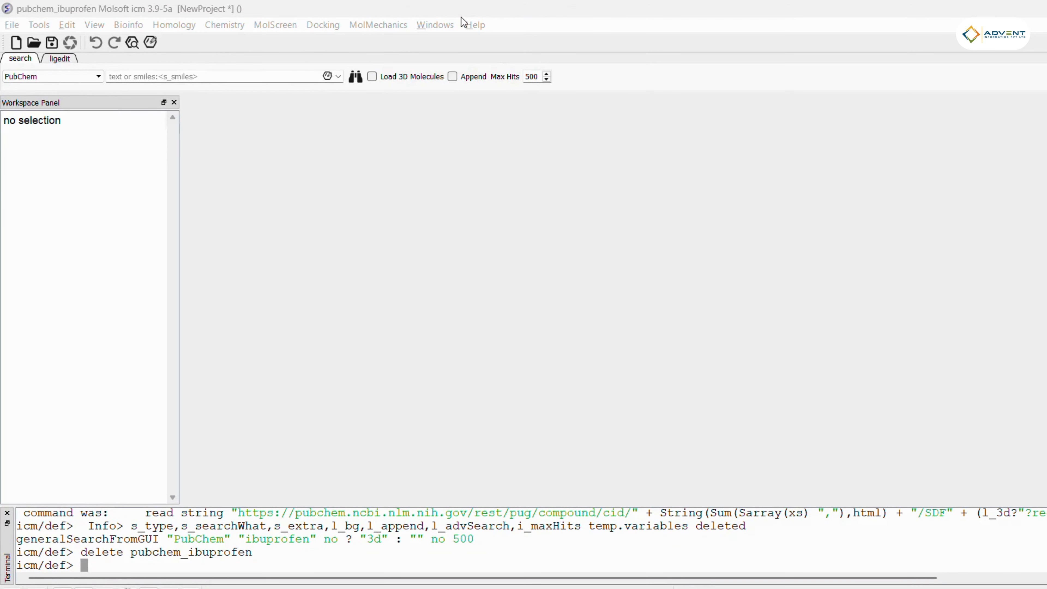
pyautogui.click(149, 78)
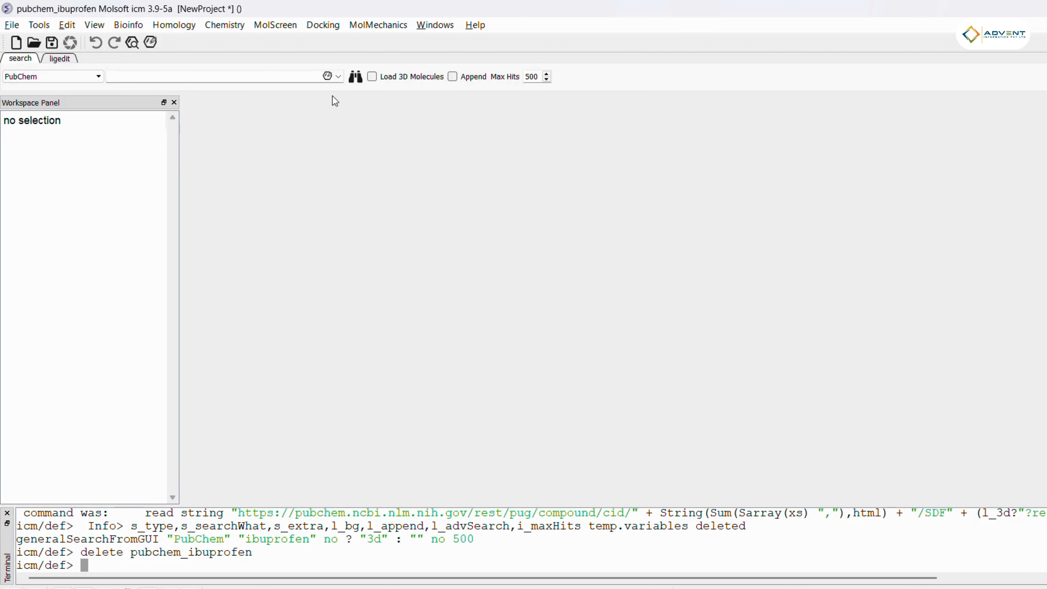
pyautogui.click(327, 77)
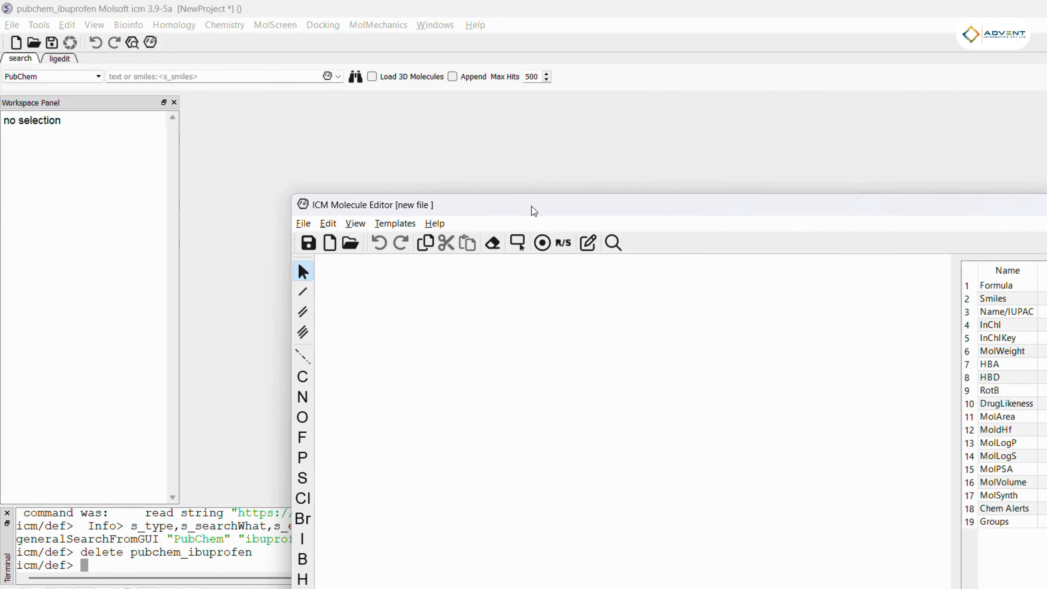
pyautogui.moveTo(534, 210); pyautogui.dragTo(374, 123)
pyautogui.click(1019, 118)
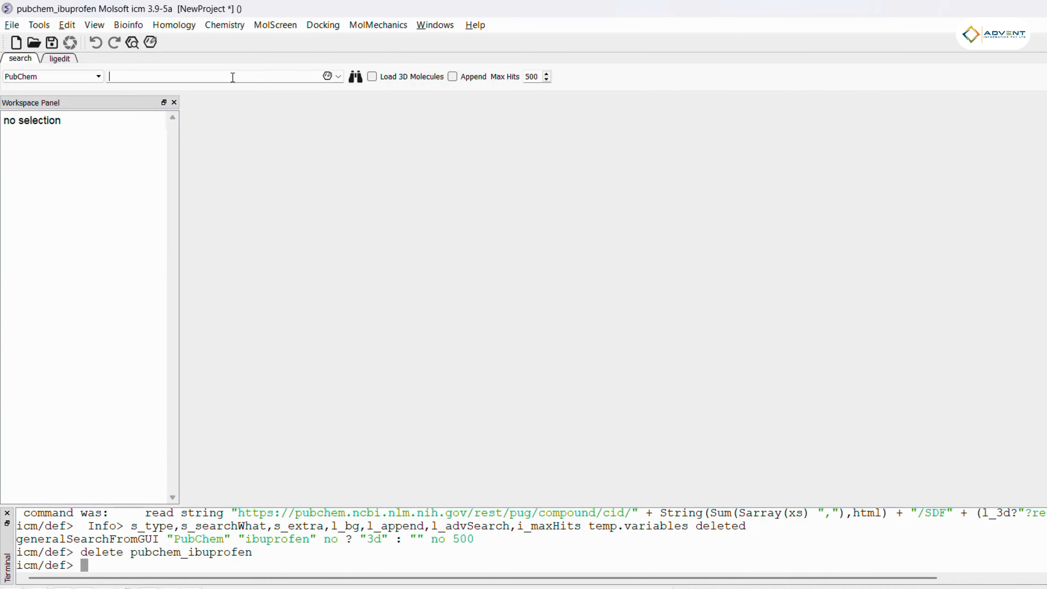
# Step: Search PubChem for ibrutinib
pyautogui.write('ibrutinib')
pyautogui.press('Return')
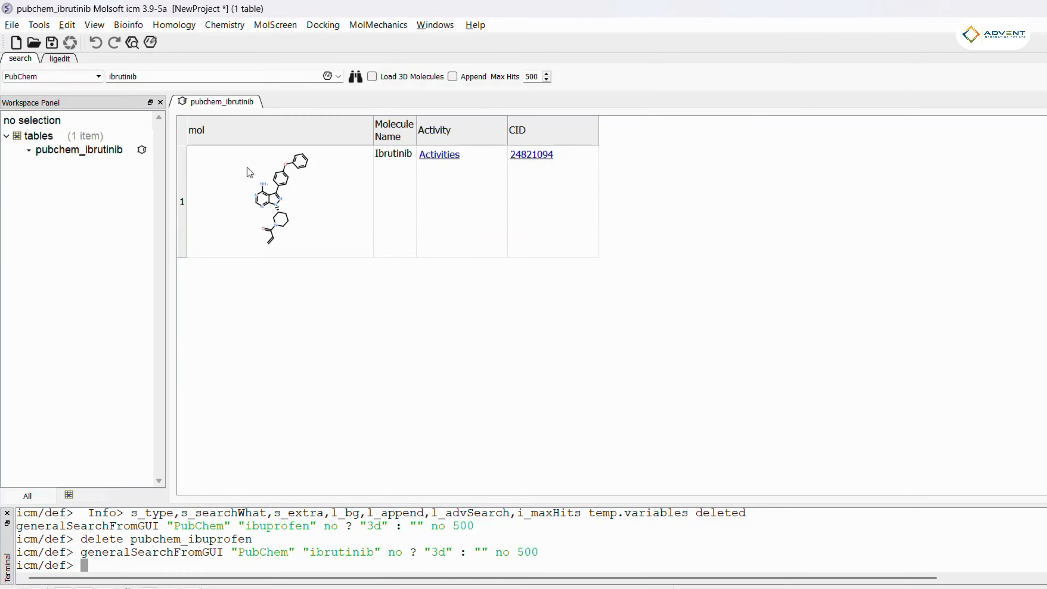
# Step: Open ibrutinib's activity table, then return to the PubChem compound result table
pyautogui.click(438, 161)
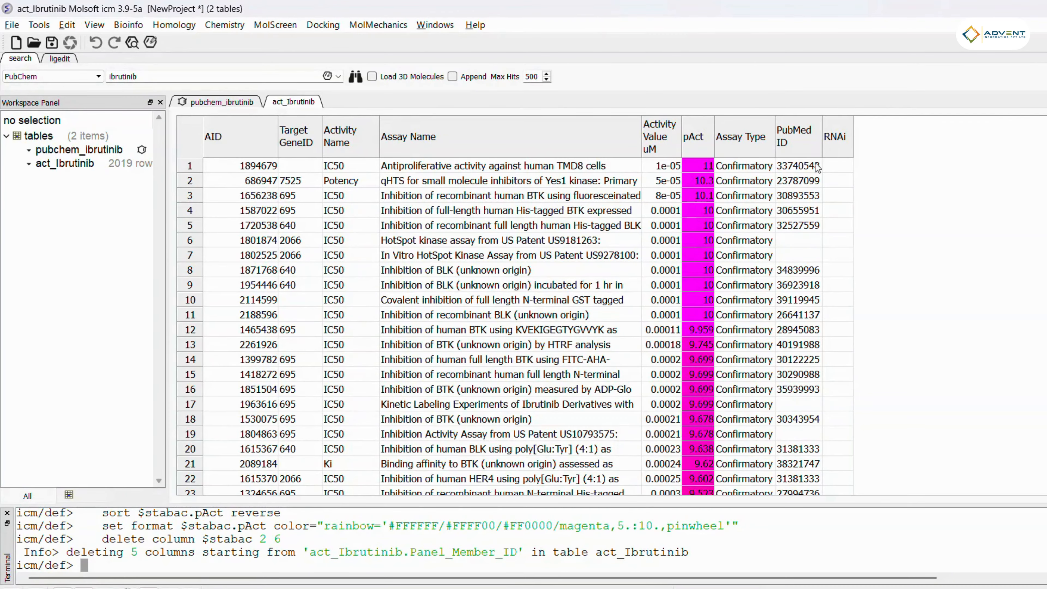
pyautogui.click(219, 101)
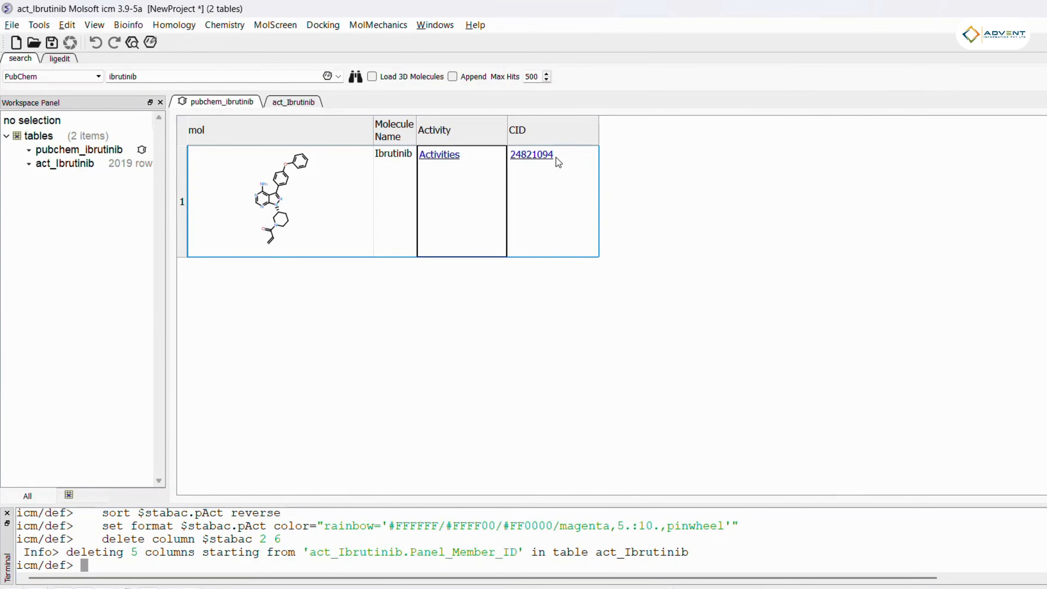
# Step: Open ibrutinib's PubChem compound page from its CID link and select the CID number
pyautogui.click(540, 159)
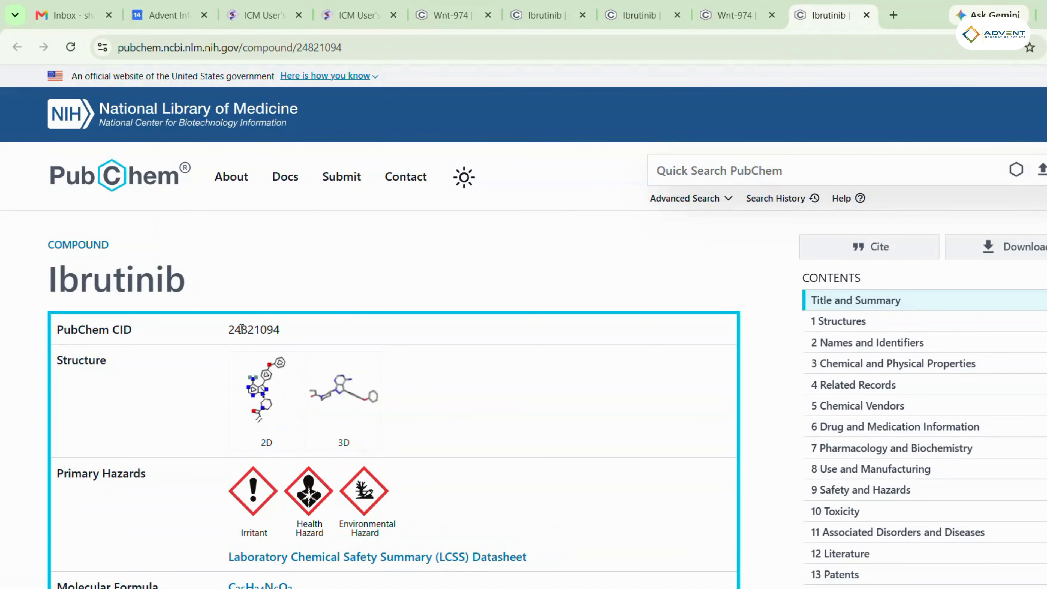
pyautogui.doubleClick(251, 330)
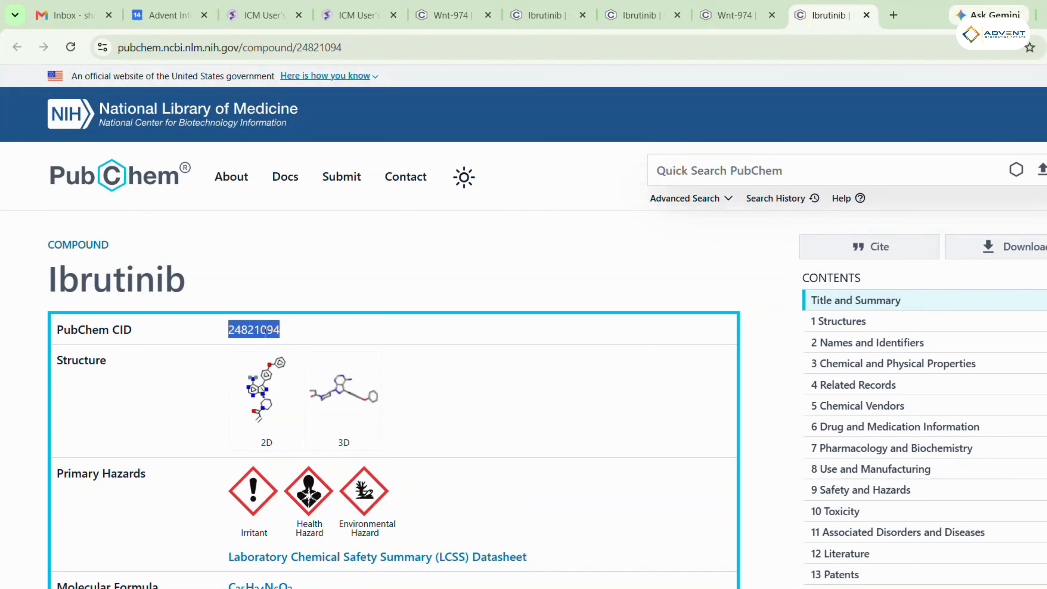
pyautogui.hotkey('alt', 'Tab')
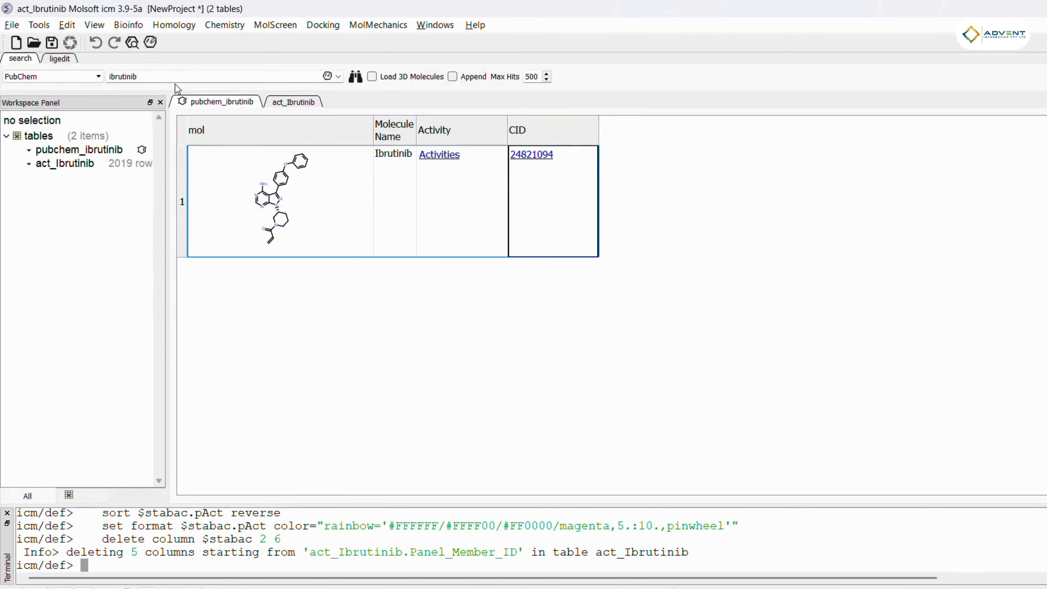
pyautogui.click(689, 549)
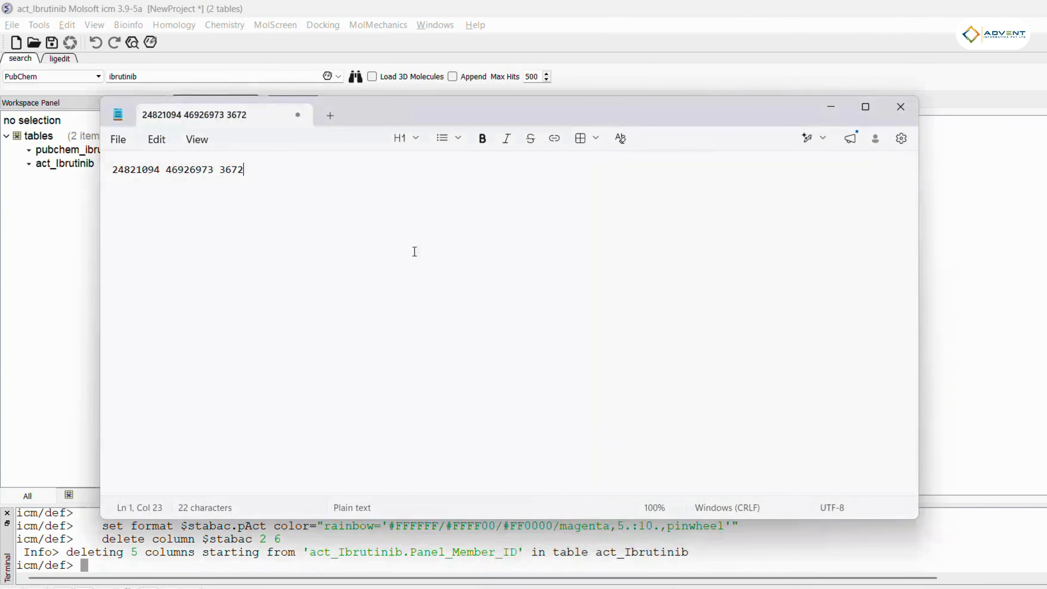
pyautogui.moveTo(246, 185); pyautogui.dragTo(38, 163)
pyautogui.hotkey('ctrl', 'c')
pyautogui.click(139, 85)
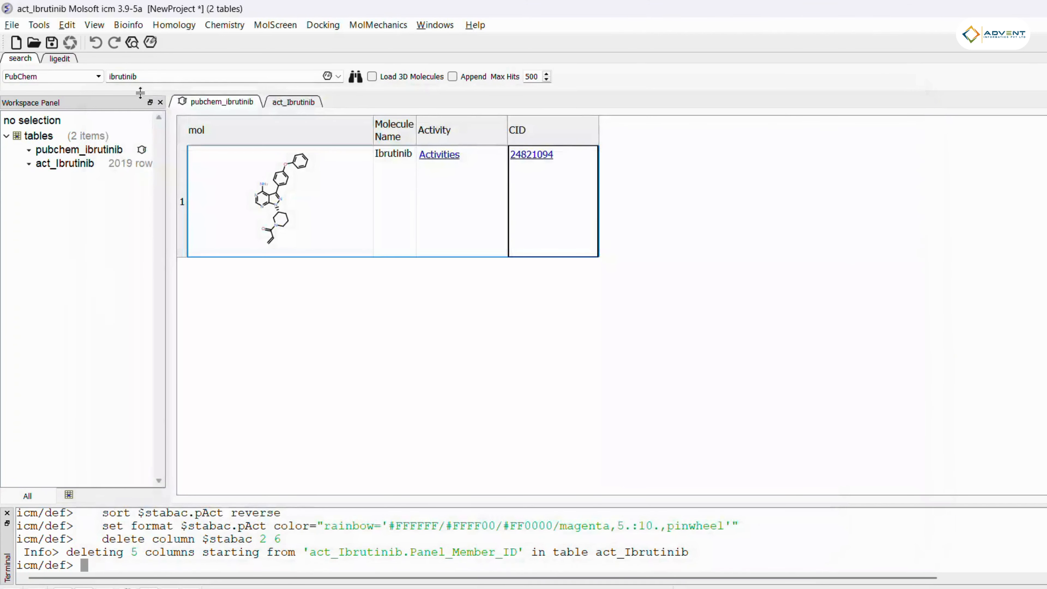
pyautogui.moveTo(139, 82); pyautogui.dragTo(50, 76)
pyautogui.hotkey('ctrl', 'v')
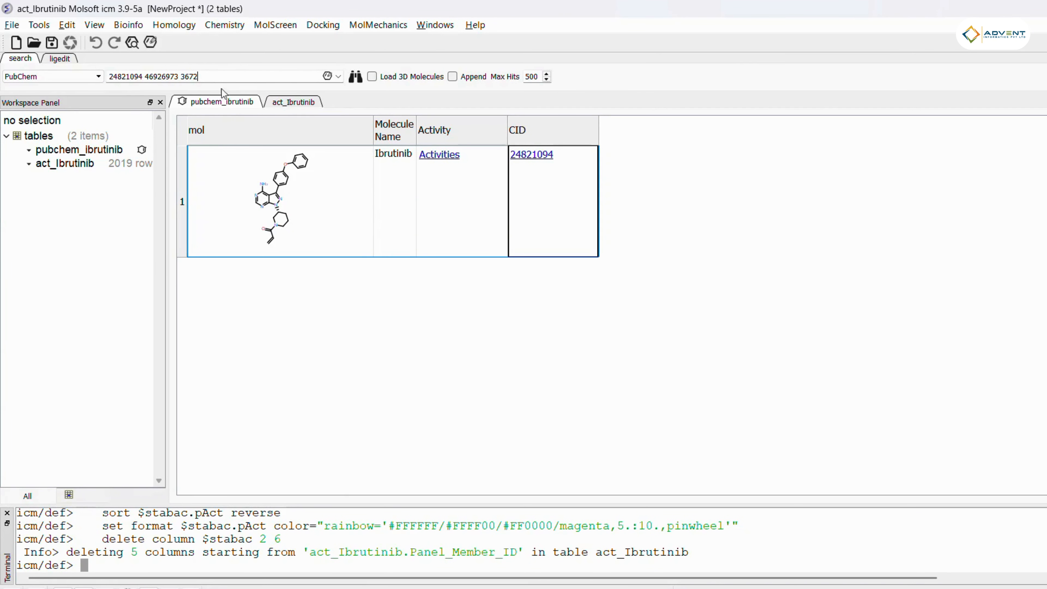
pyautogui.click(353, 81)
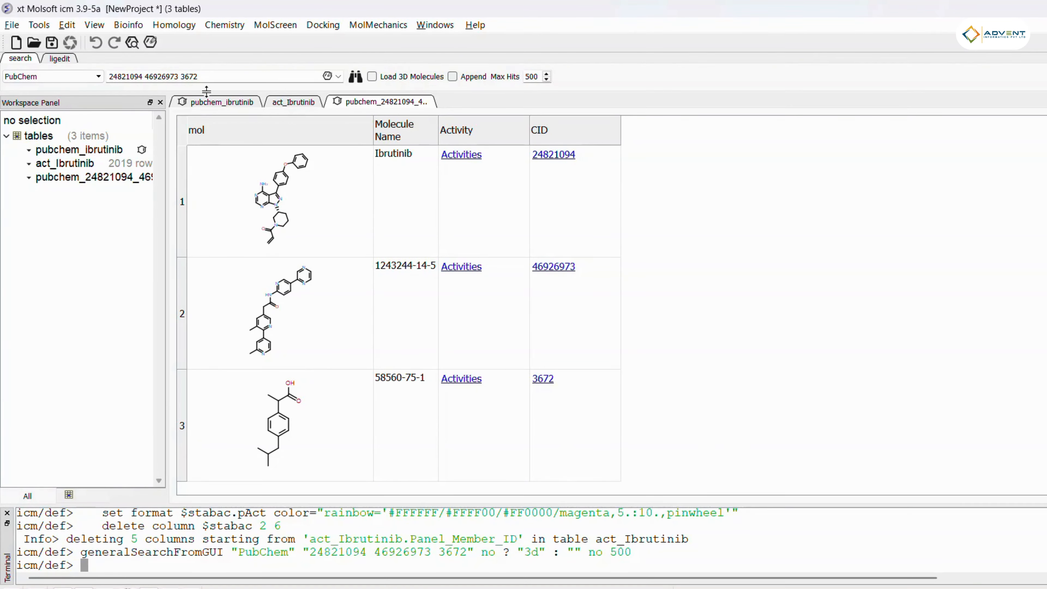
# Step: Clear the search field, open the molecule editor and draw a pyridine ring
pyautogui.tripleClick(226, 78)
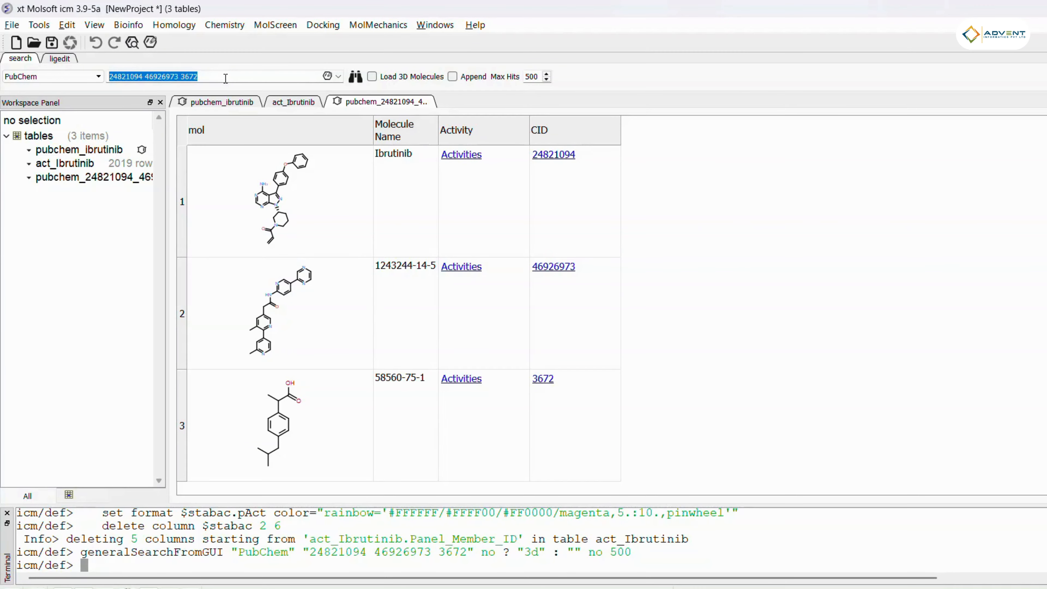
pyautogui.press('BackSpace')
pyautogui.click(327, 76)
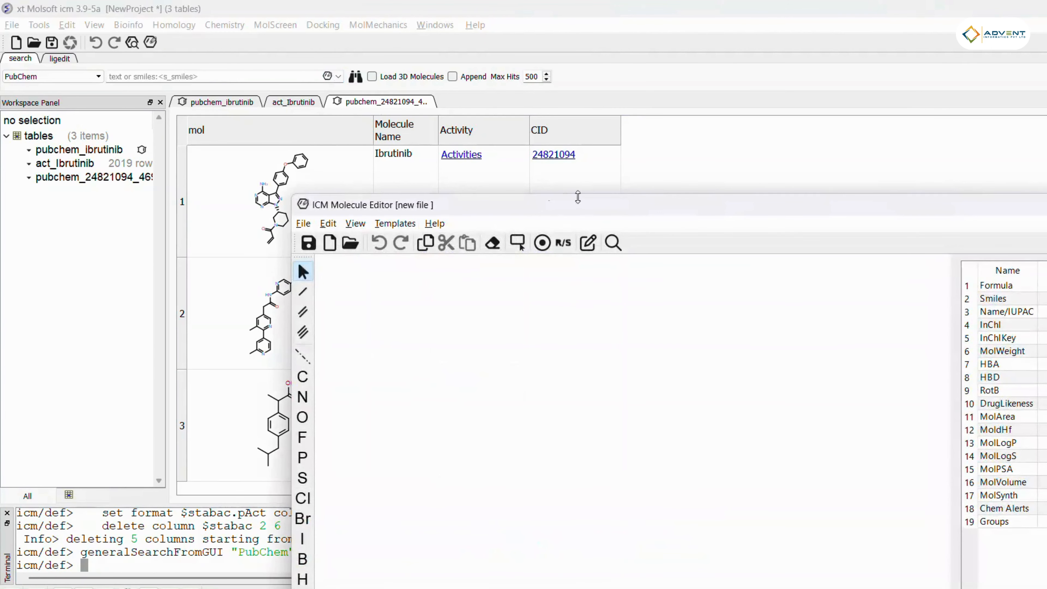
pyautogui.moveTo(569, 219); pyautogui.dragTo(344, 91)
pyautogui.click(954, 143)
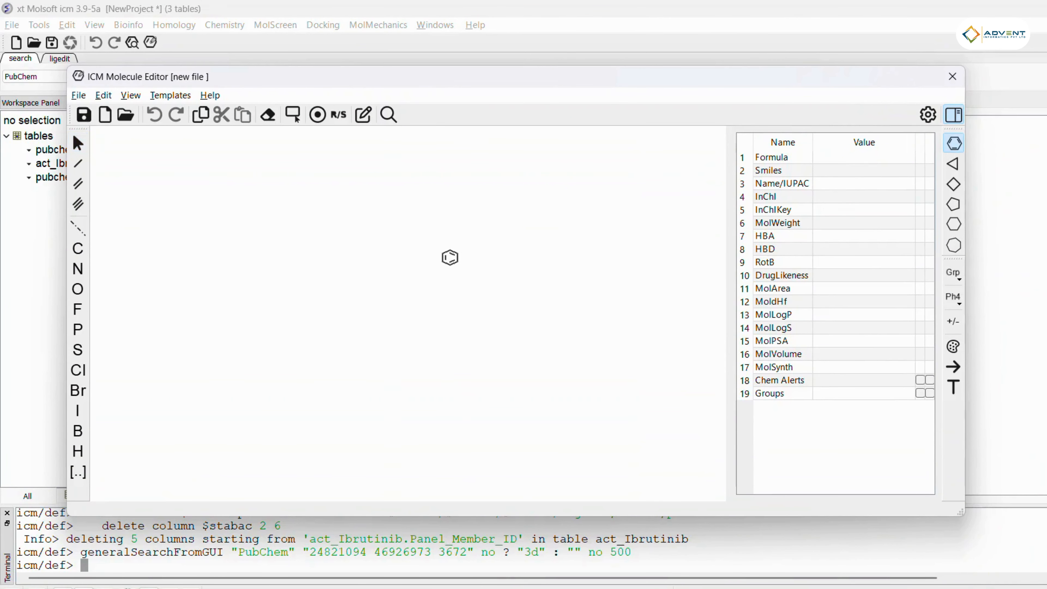
pyautogui.click(384, 266)
pyautogui.press('n')
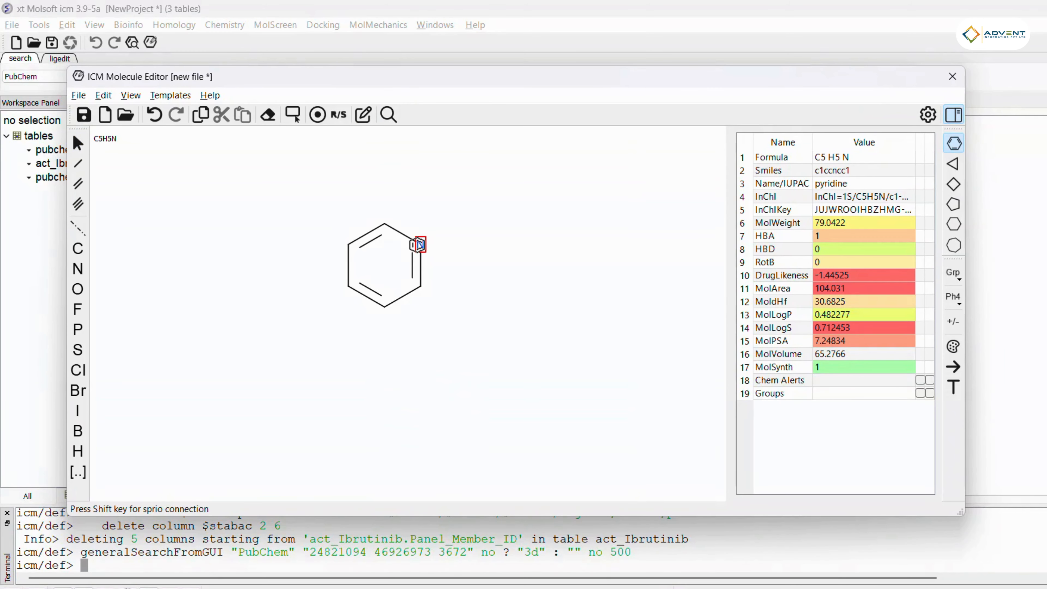
# Step: Attach a second pyridine ring through a single bond to build 4-(pyridin-2-yl)-pyridine
pyautogui.click(79, 164)
pyautogui.click(348, 286)
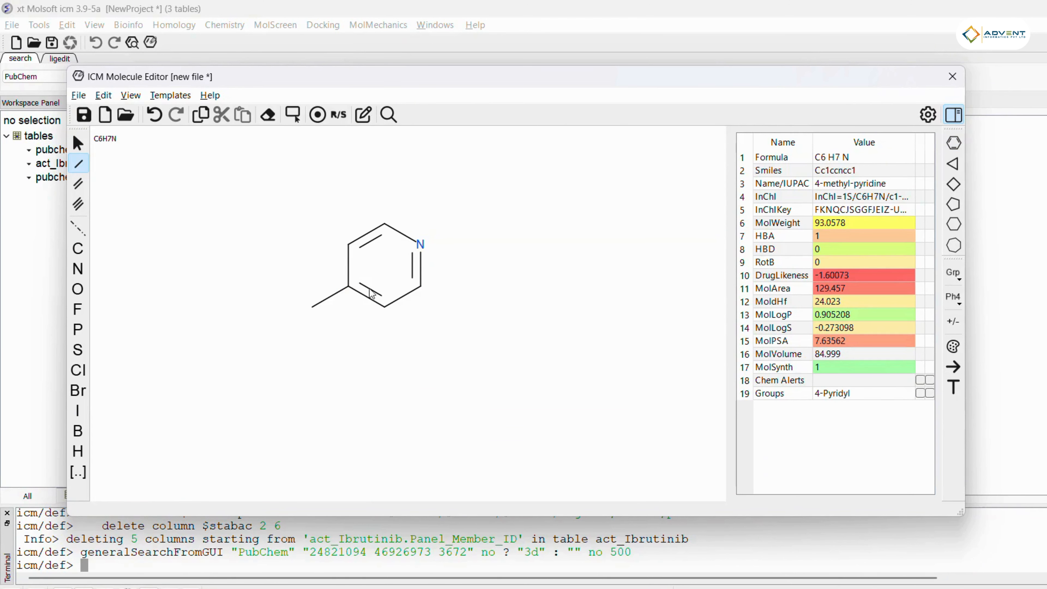
pyautogui.click(953, 143)
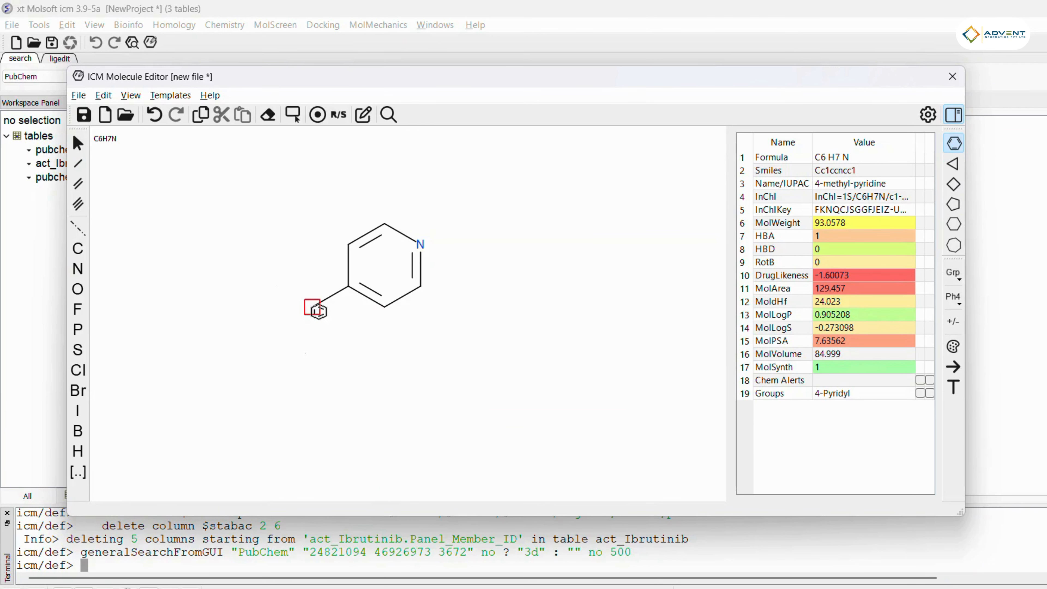
pyautogui.click(318, 310)
pyautogui.press('n')
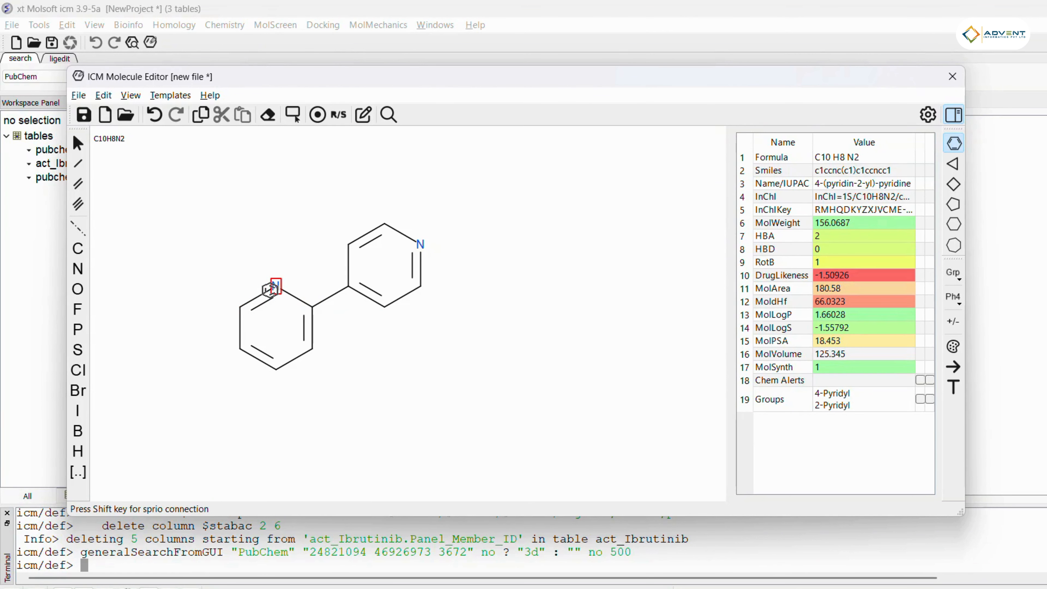
# Step: Transfer the drawn bipyridine to the search field as SMILES and search PubChem with it
pyautogui.click(84, 115)
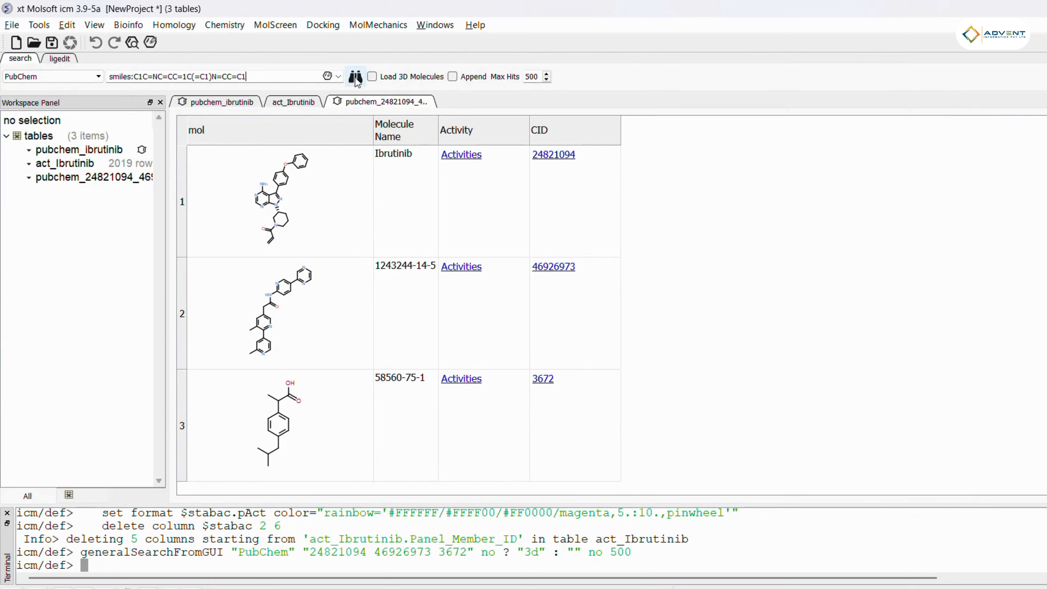
pyautogui.click(373, 78)
pyautogui.click(373, 76)
pyautogui.click(356, 78)
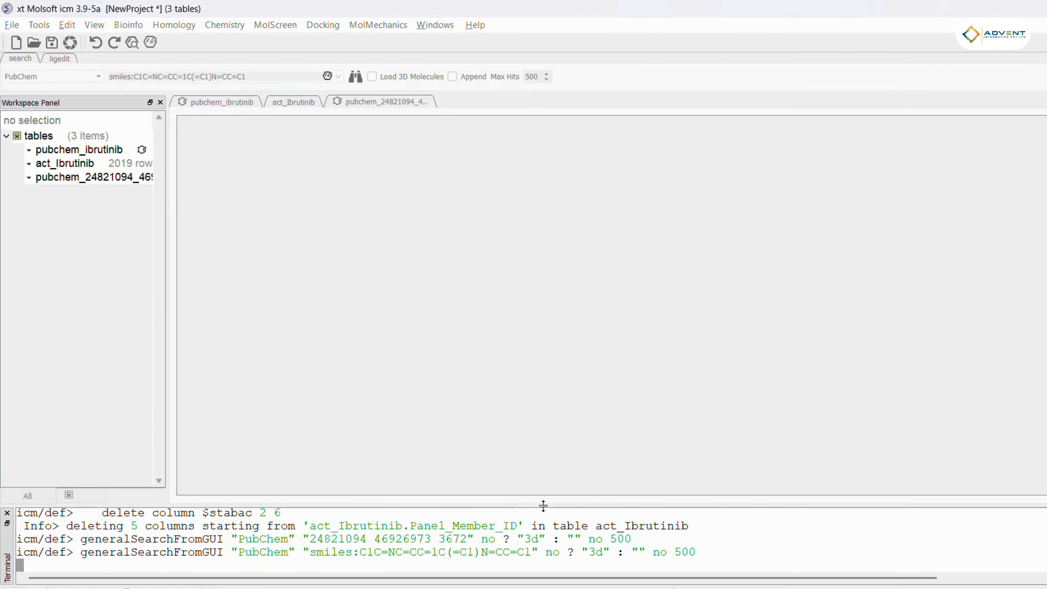